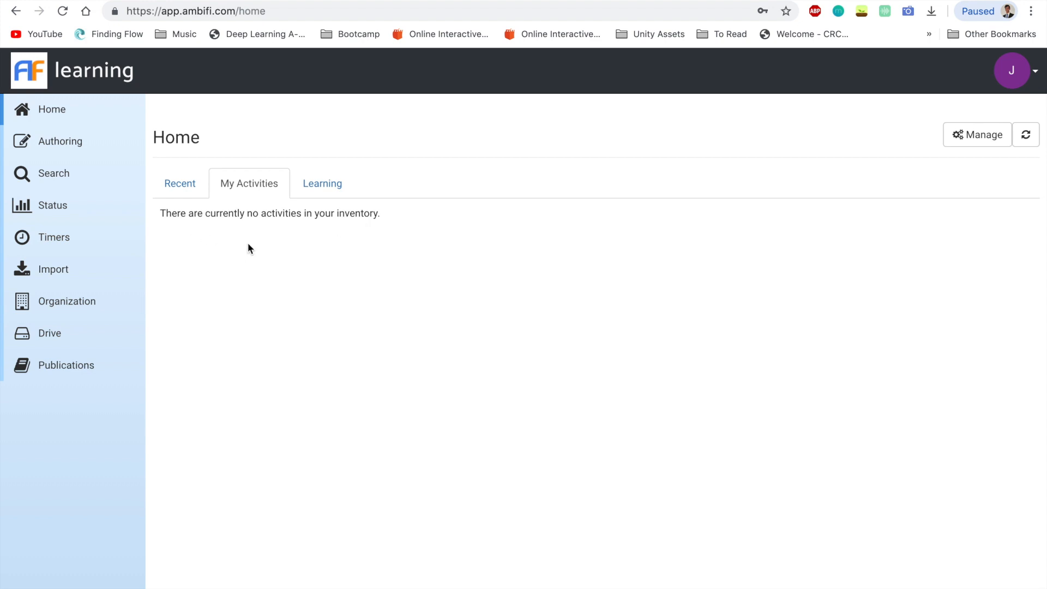
- Start a new authoring activity from the Blank Procedure Mode Activity template and proceed to its details
left_click(63, 139)
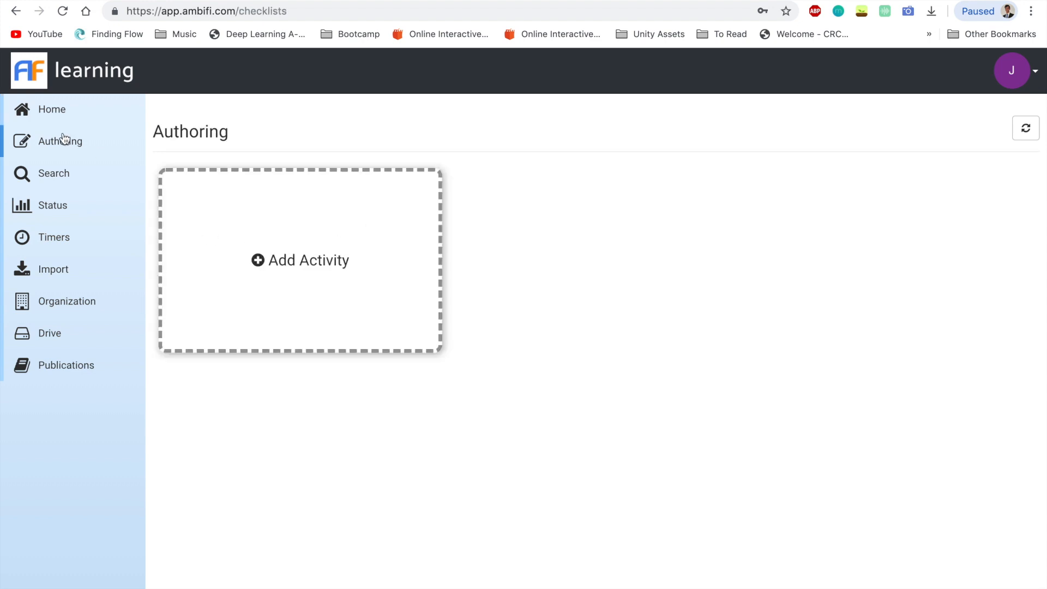
left_click(304, 235)
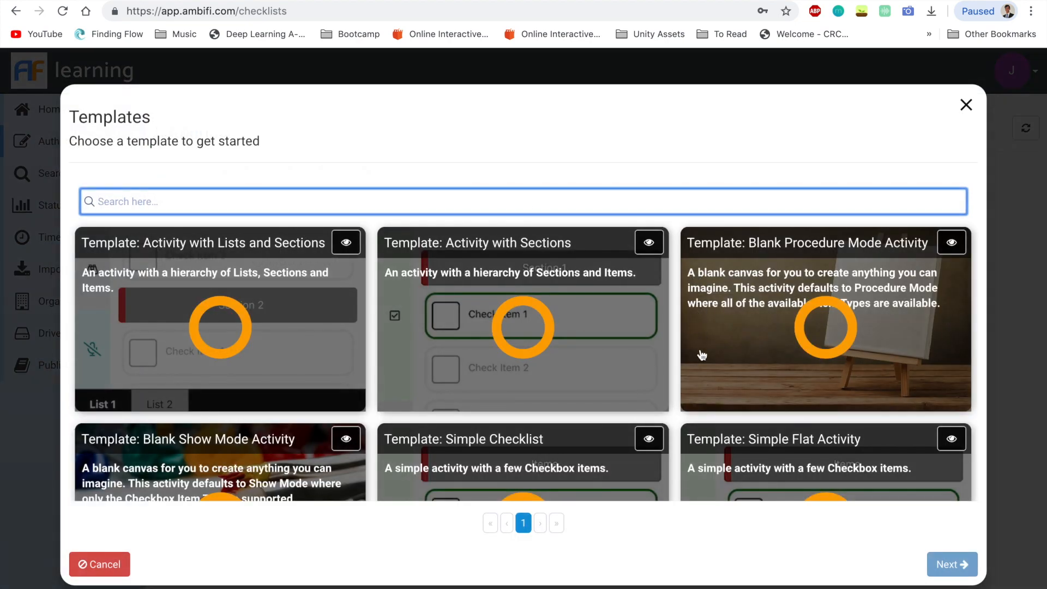
scroll(702, 356, "down", 3)
scroll(702, 356, "up", 3)
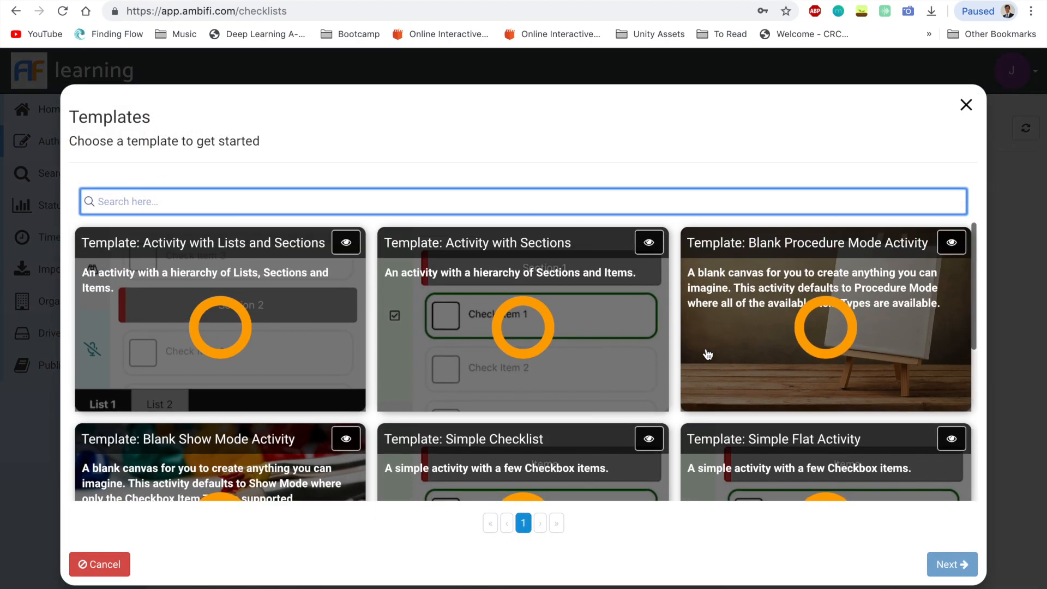
left_click(820, 334)
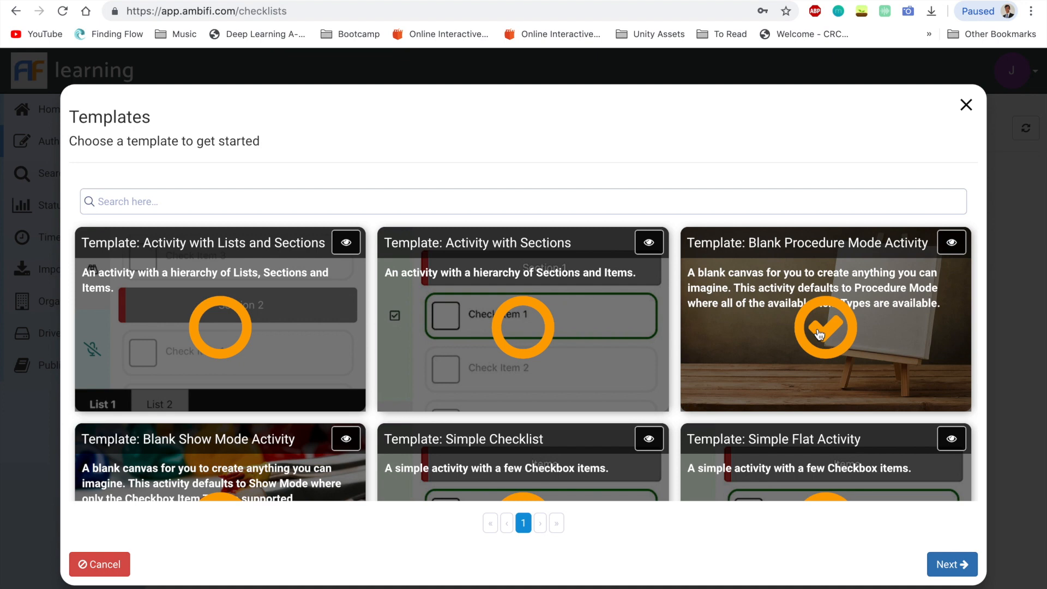
left_click(949, 562)
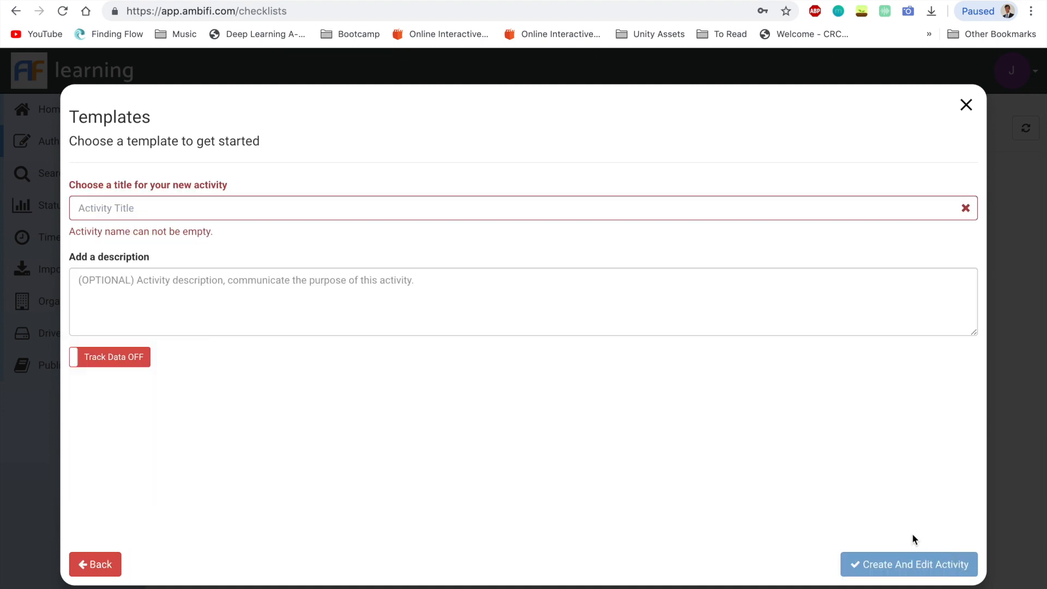
- Title the new activity "Learning", create it for editing and dismiss the editor's welcome message
left_click(280, 214)
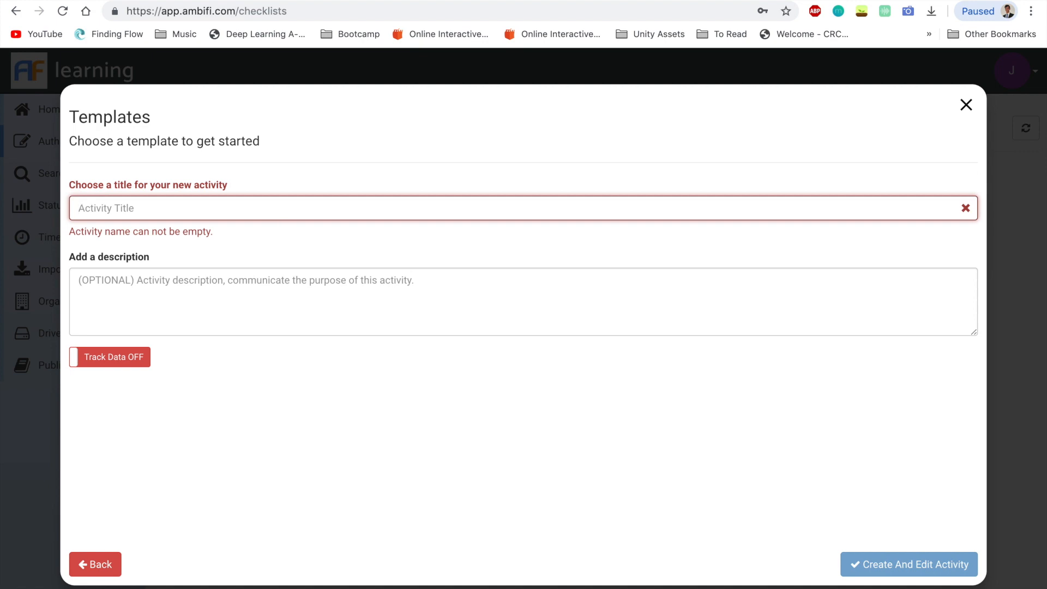
type("Learning")
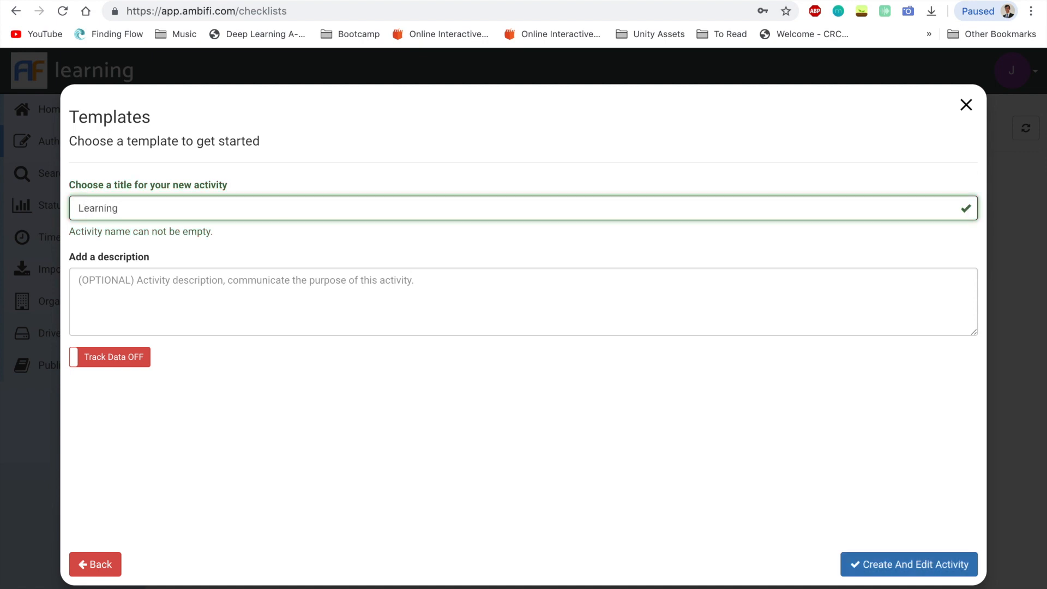
left_click(246, 247)
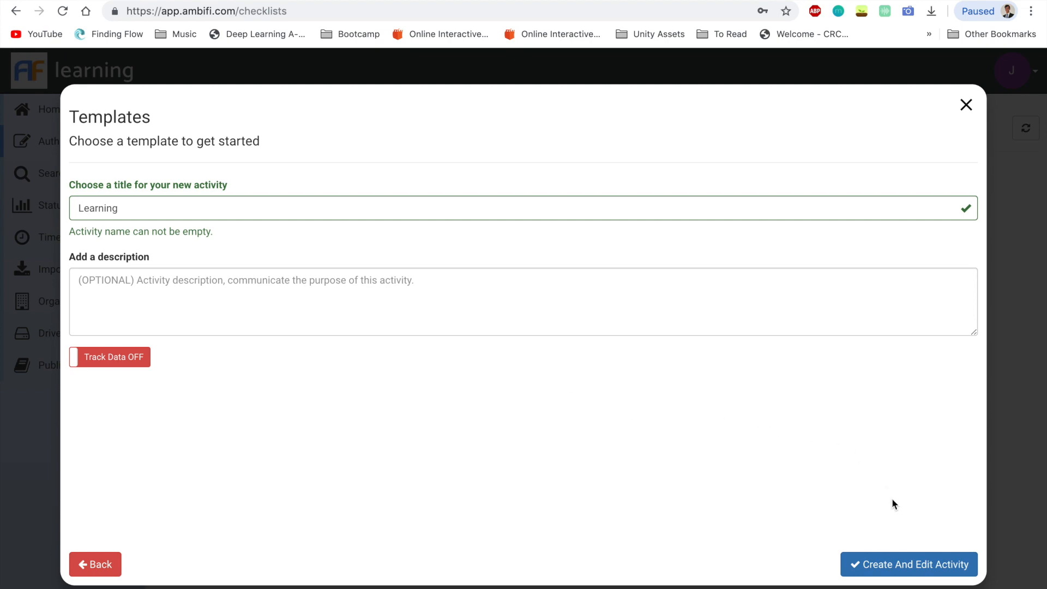
left_click(899, 561)
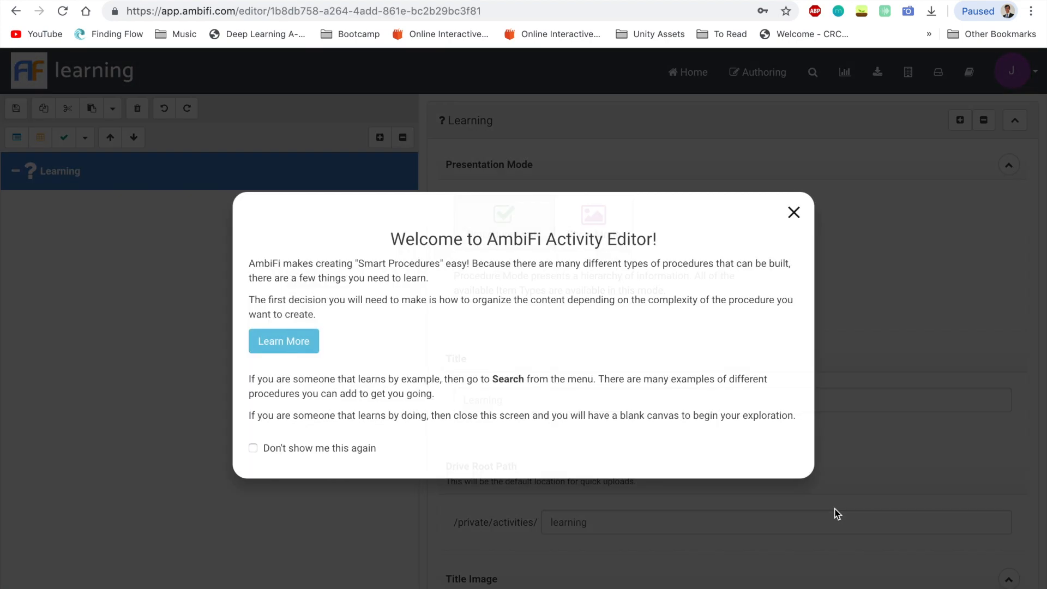
left_click(795, 214)
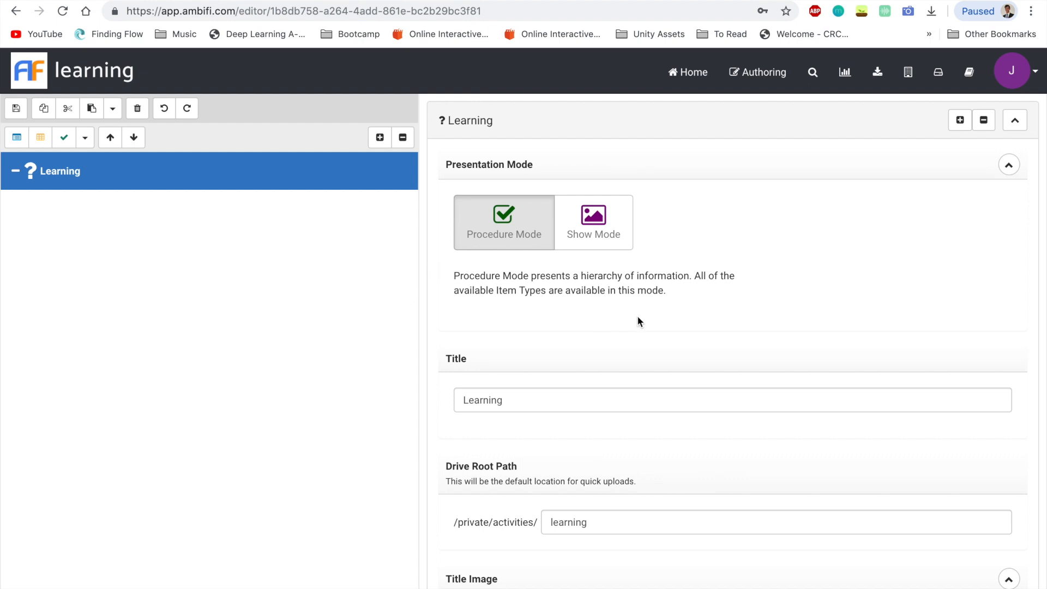
- Set the activity's genre to Learning
scroll(716, 356, "down", 6)
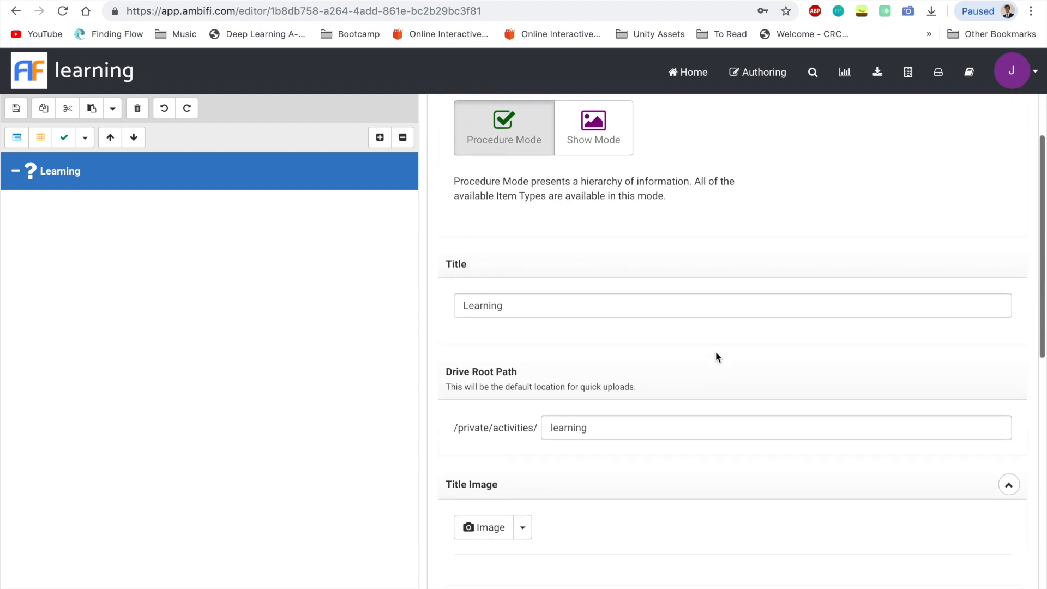
scroll(716, 357, "down", 5)
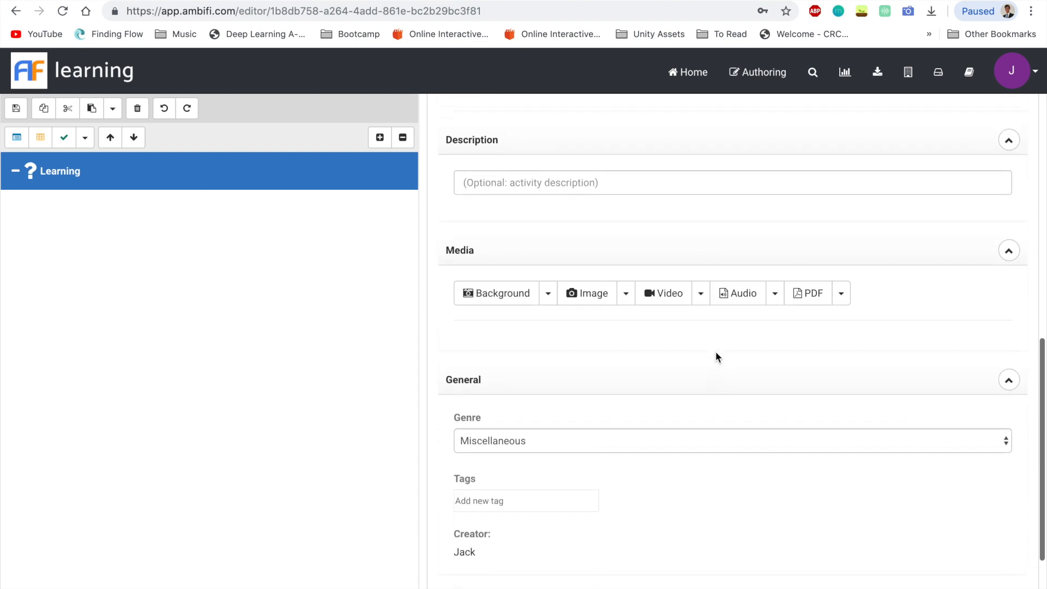
left_click(551, 442)
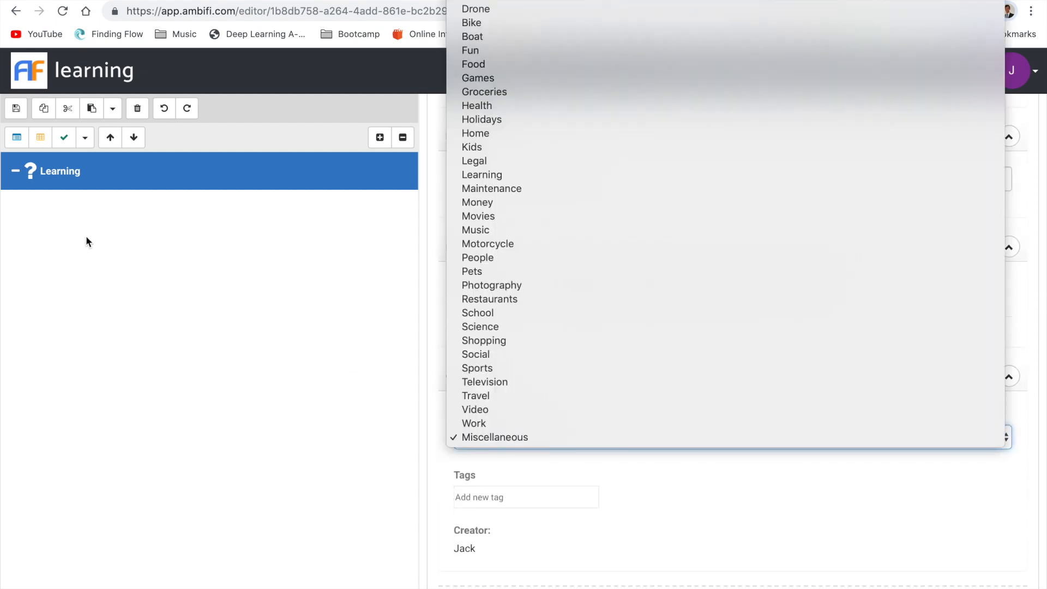
left_click(491, 175)
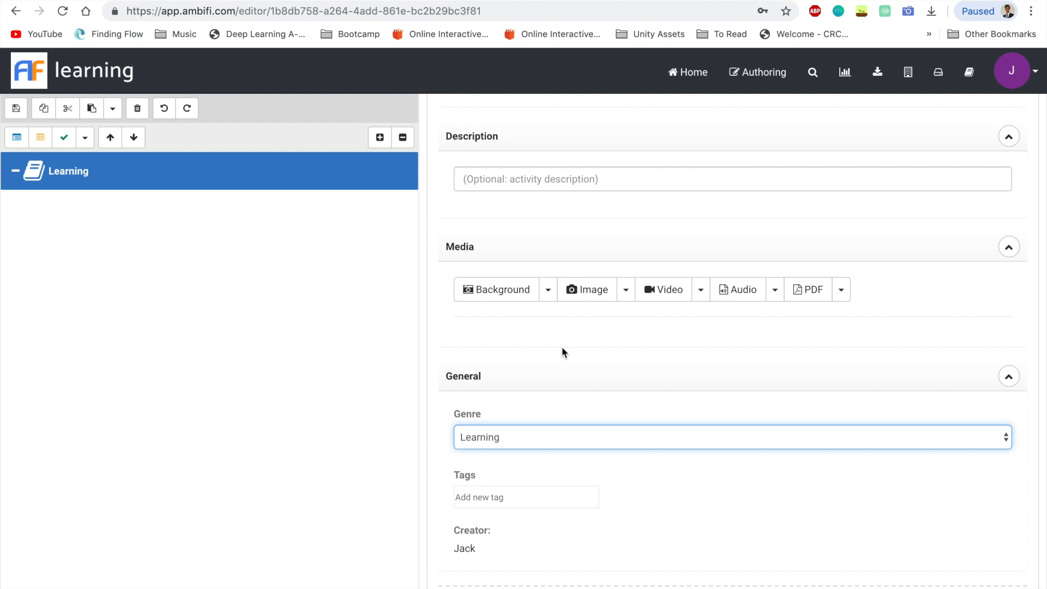
- Add a title image to the activity with an external URL as its source
scroll(563, 350, "up", 5)
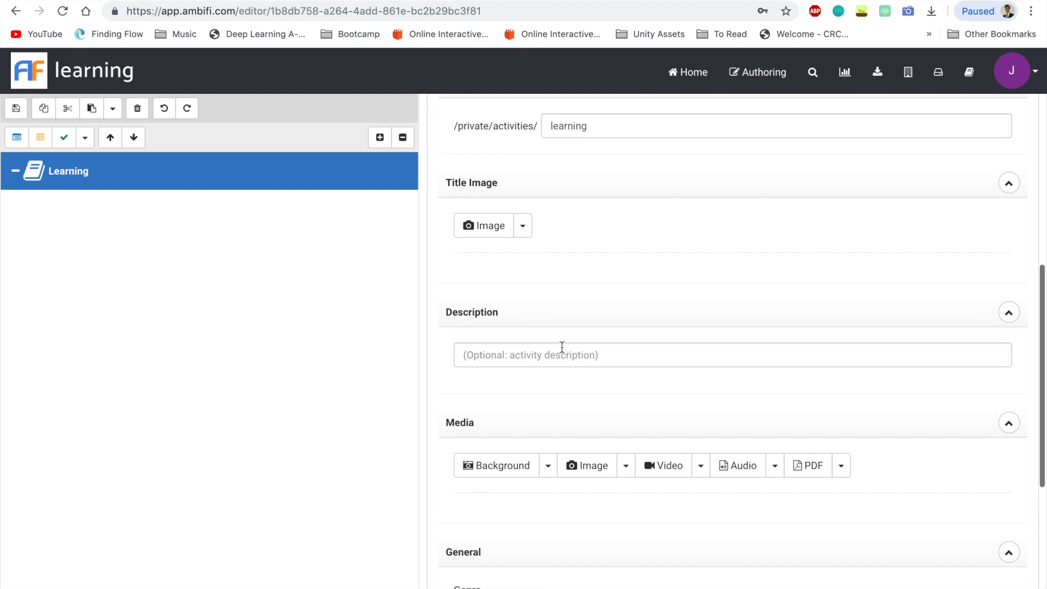
scroll(562, 350, "up", 5)
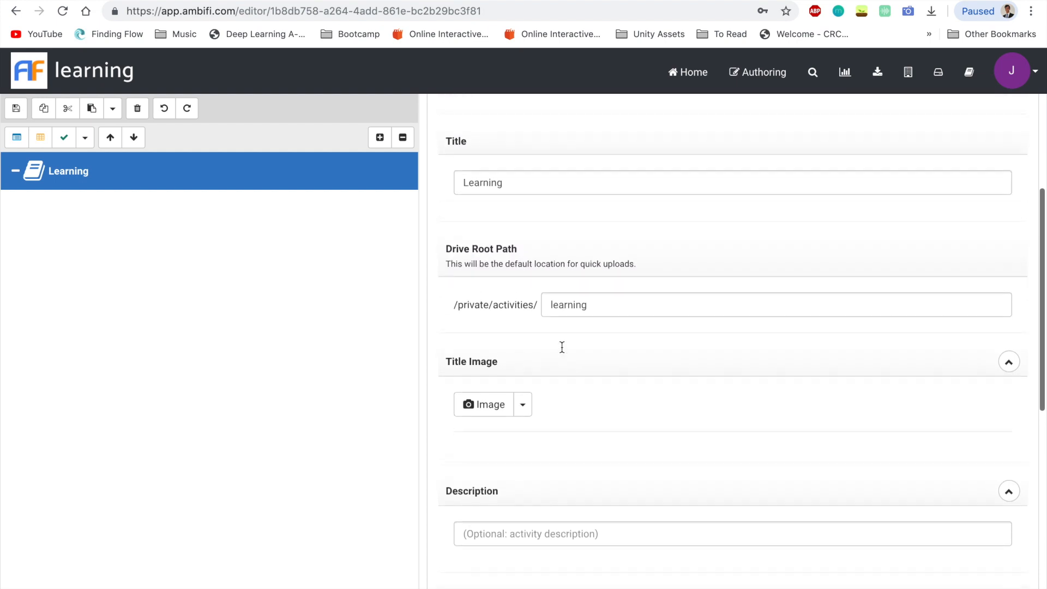
left_click(522, 417)
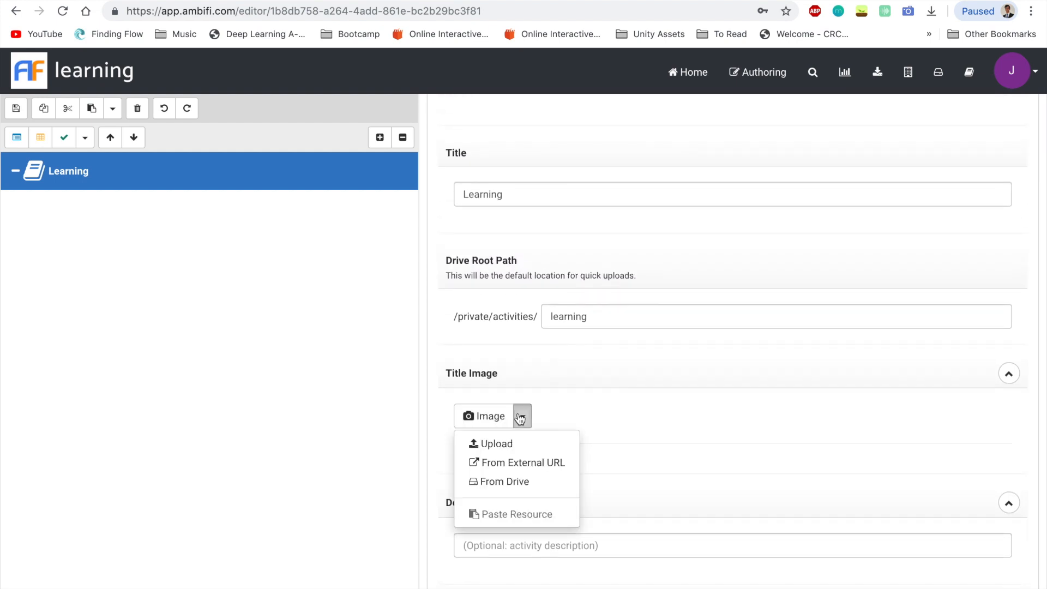
left_click(542, 464)
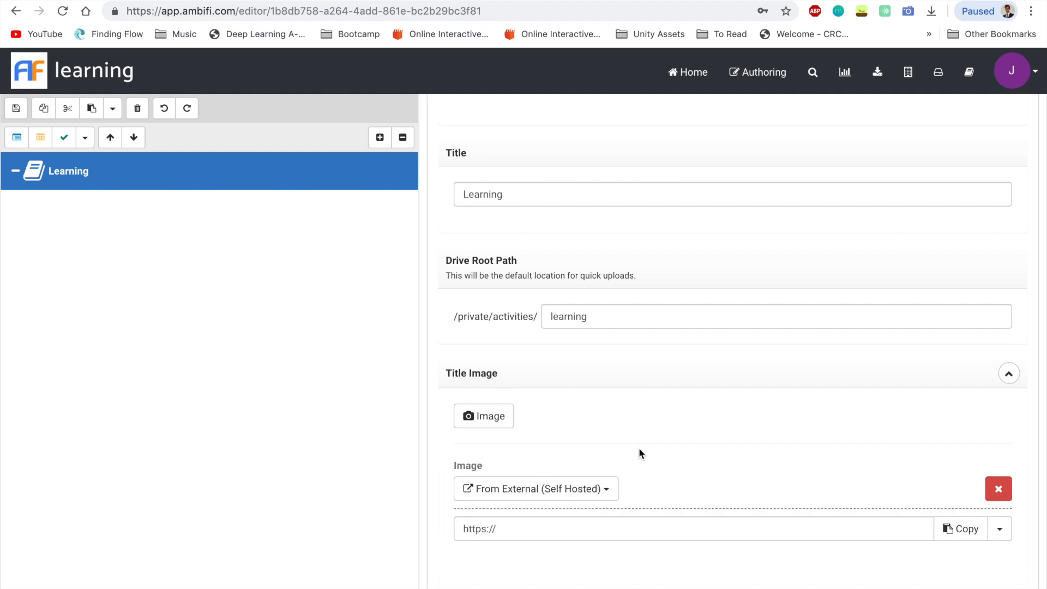
scroll(640, 450, "down", 2)
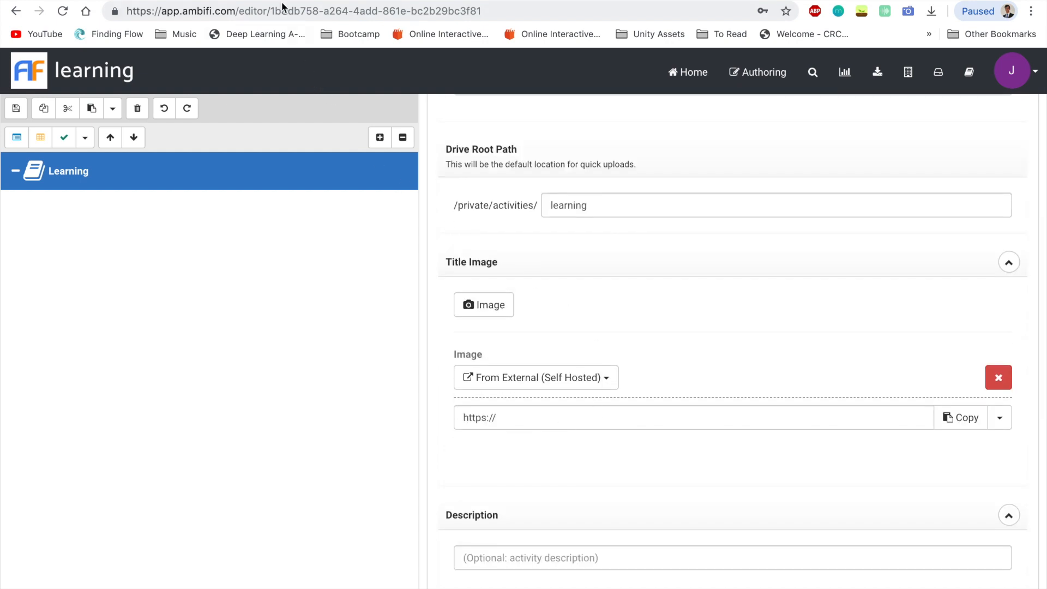
left_click(306, 0)
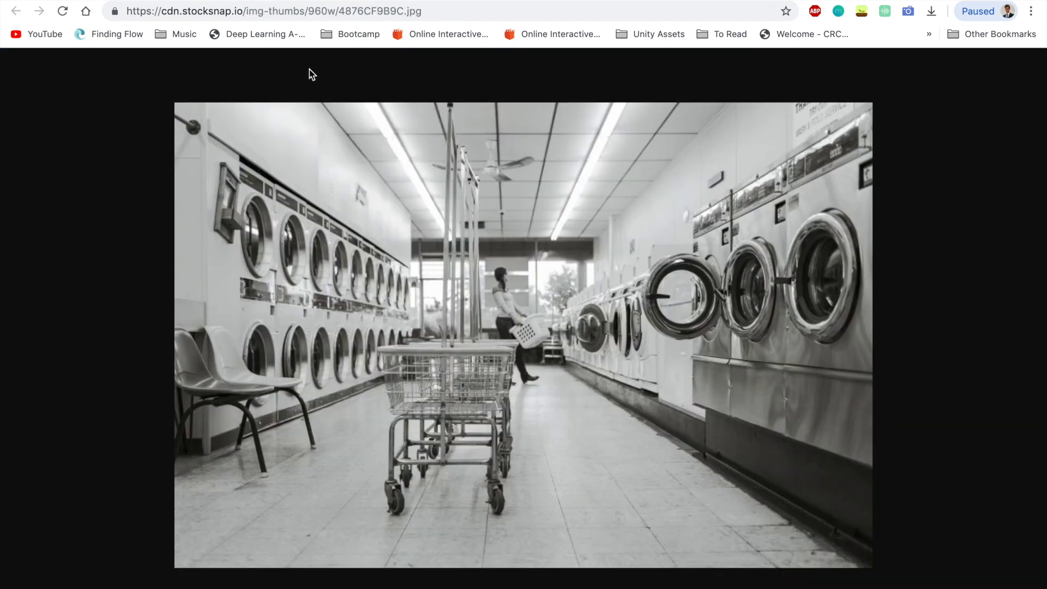
left_click_drag(428, 11, 162, 7)
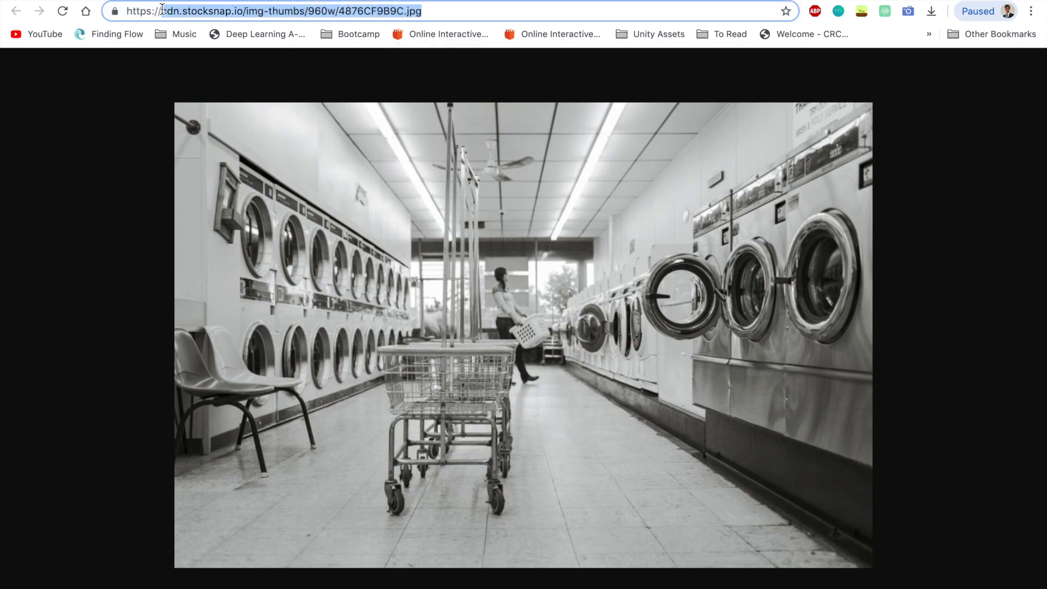
key("super+c")
key("ctrl+shift+Tab")
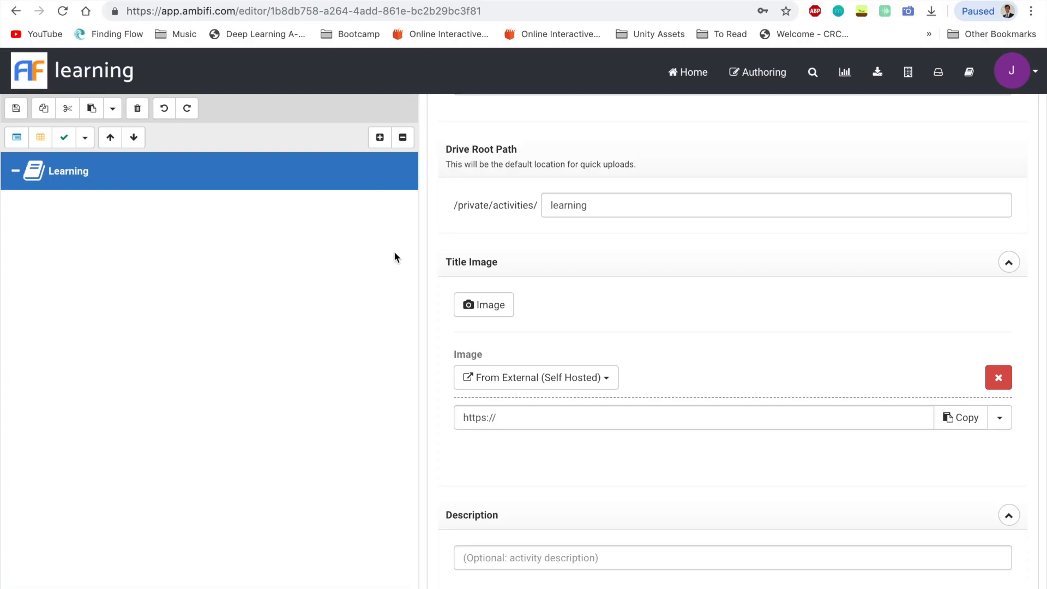
left_click(526, 415)
key("super+v")
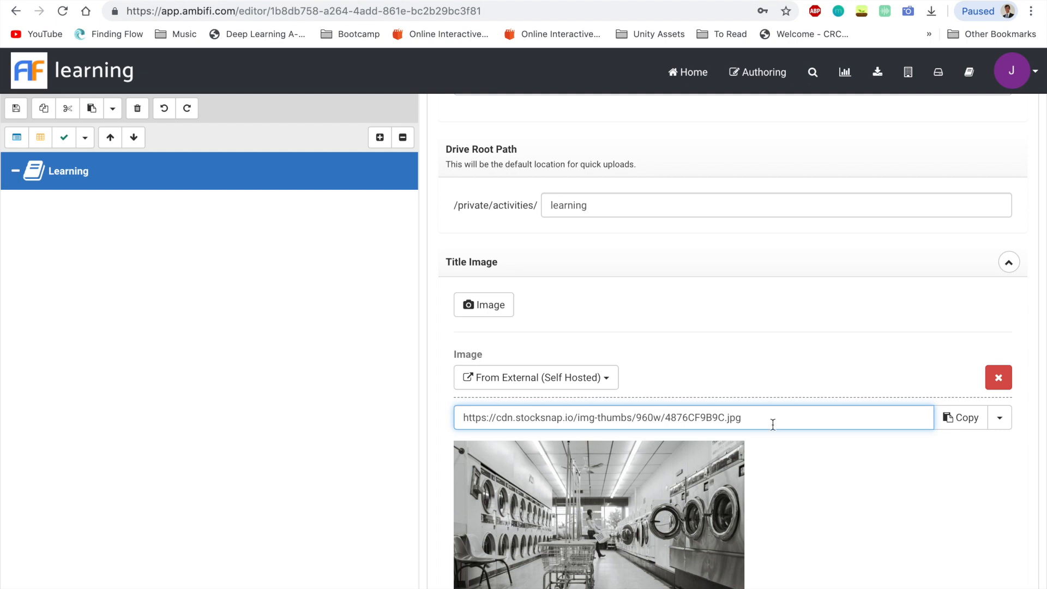
scroll(766, 408, "down", 2)
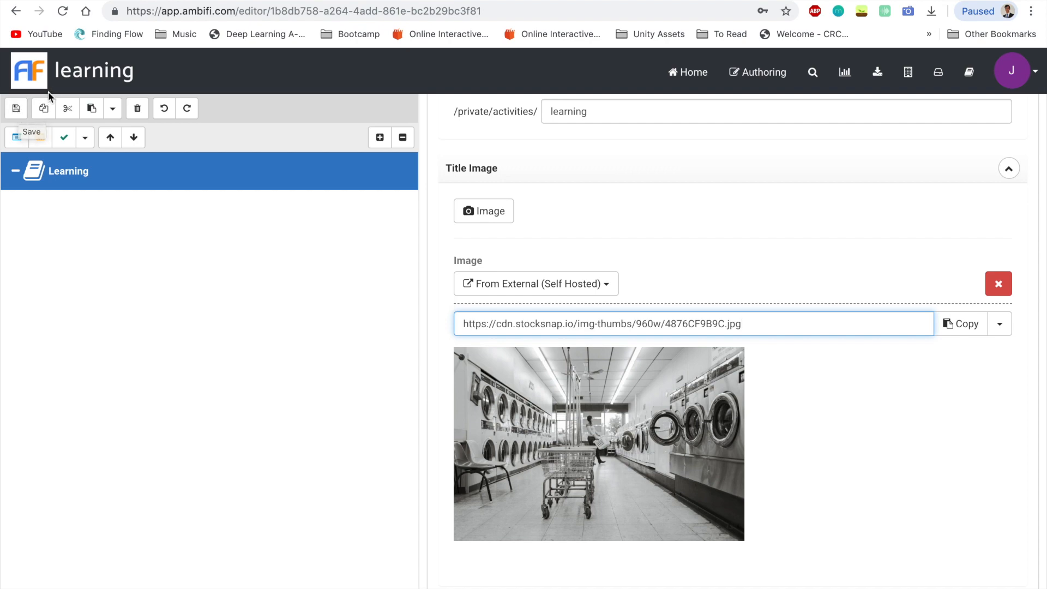
left_click(115, 109)
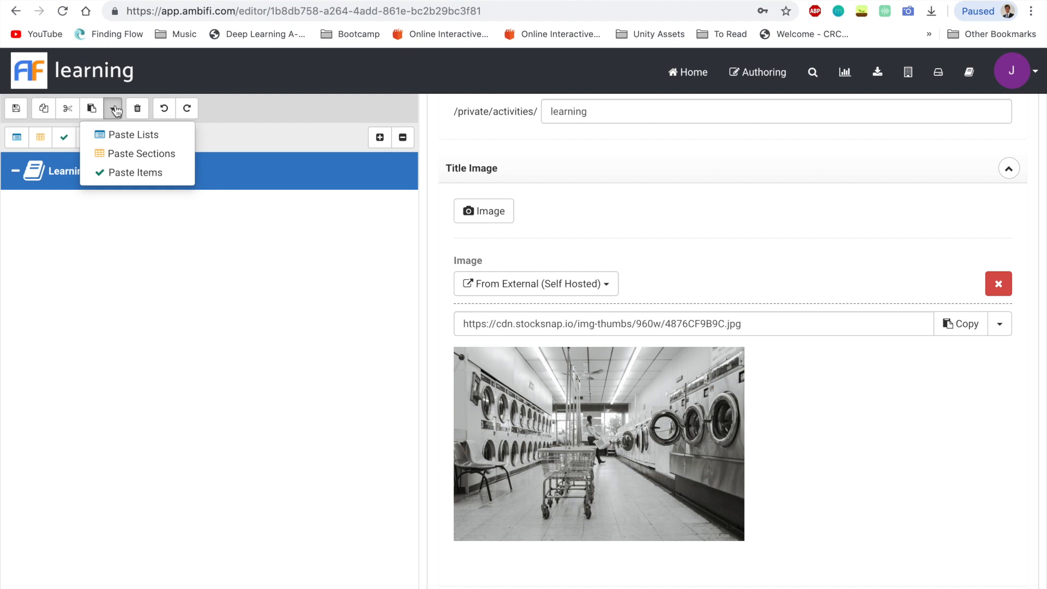
left_click(113, 108)
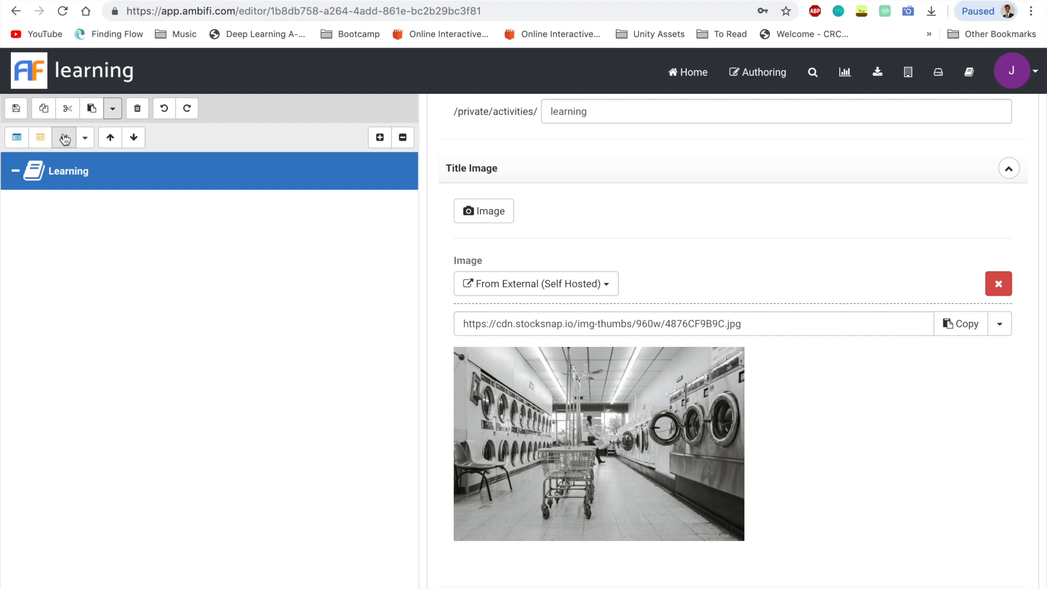
left_click(85, 138)
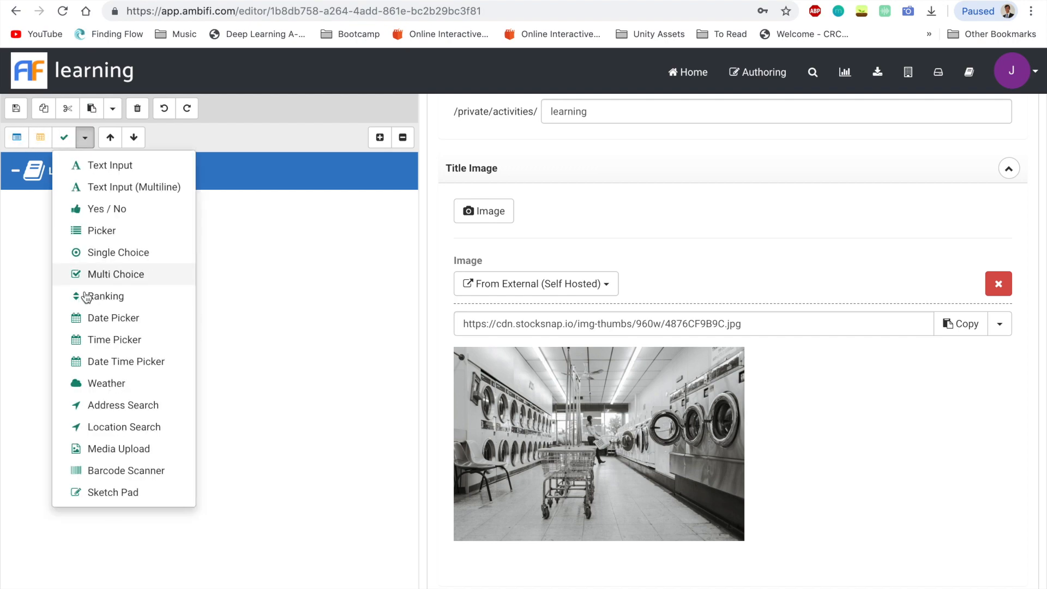
left_click(88, 139)
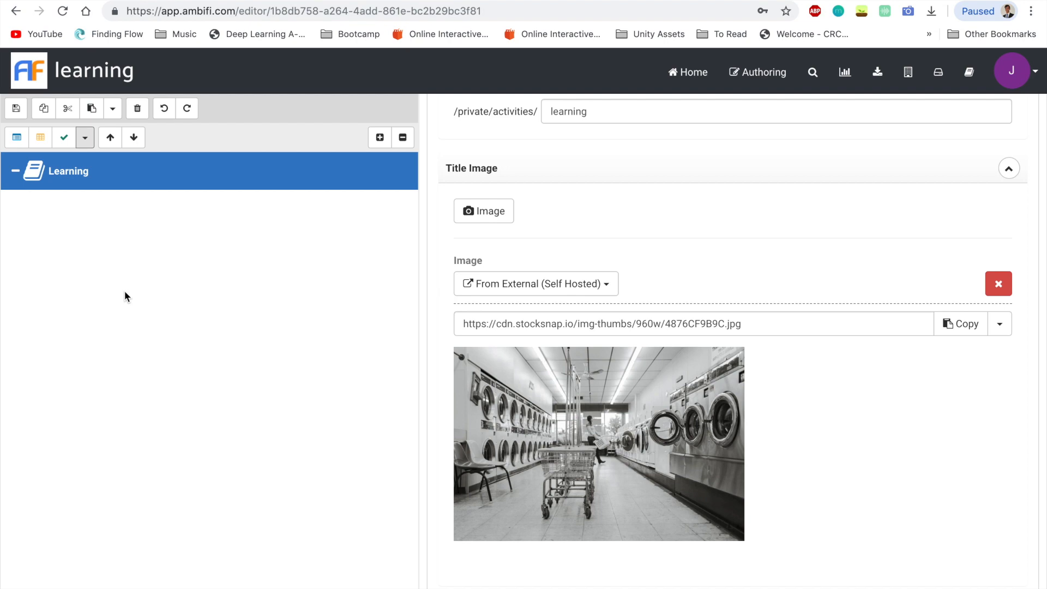
- Add a list to the Learning activity, titling it "Example List" and its section "Example Section"
left_click(17, 138)
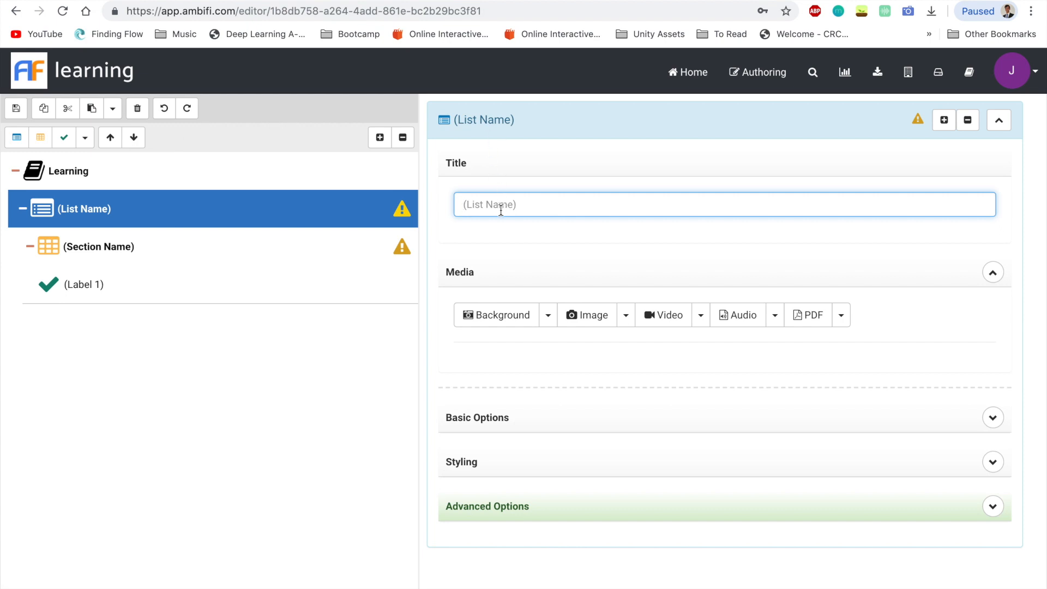
left_click(110, 246)
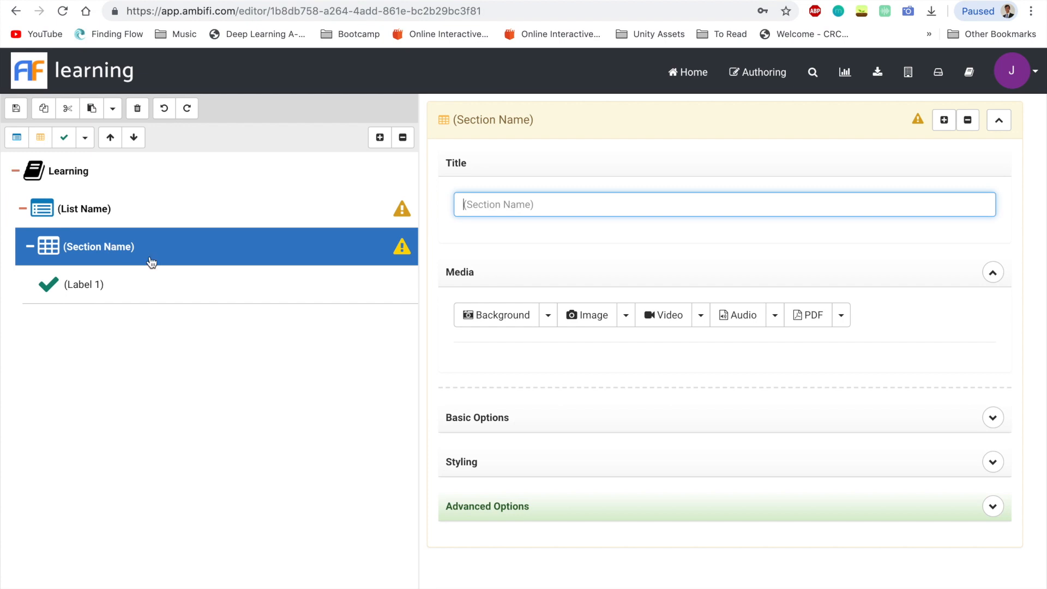
left_click(115, 214)
type("Example List")
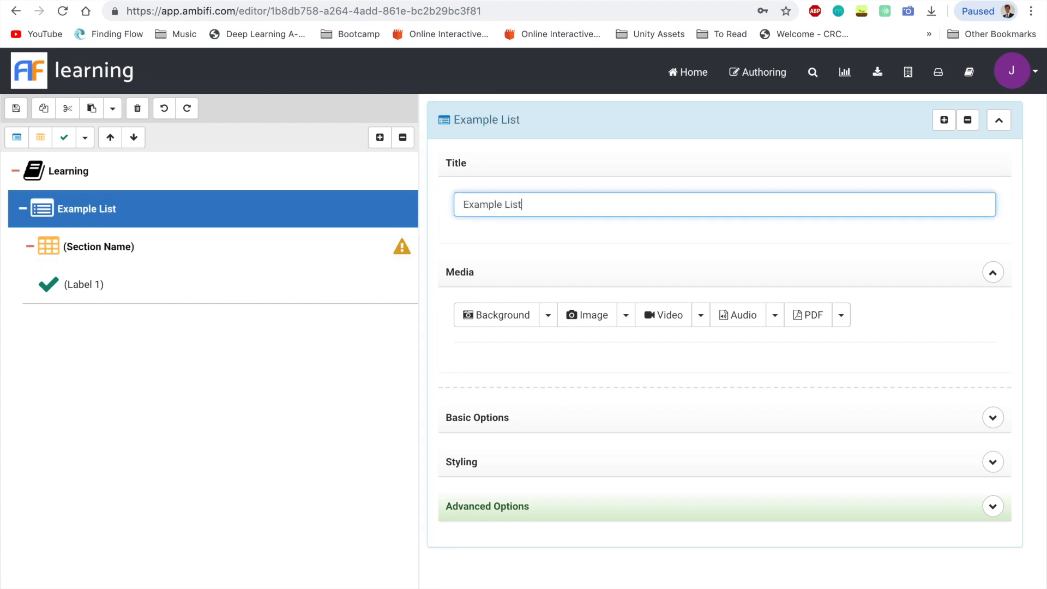
left_click(286, 250)
type("Example Section")
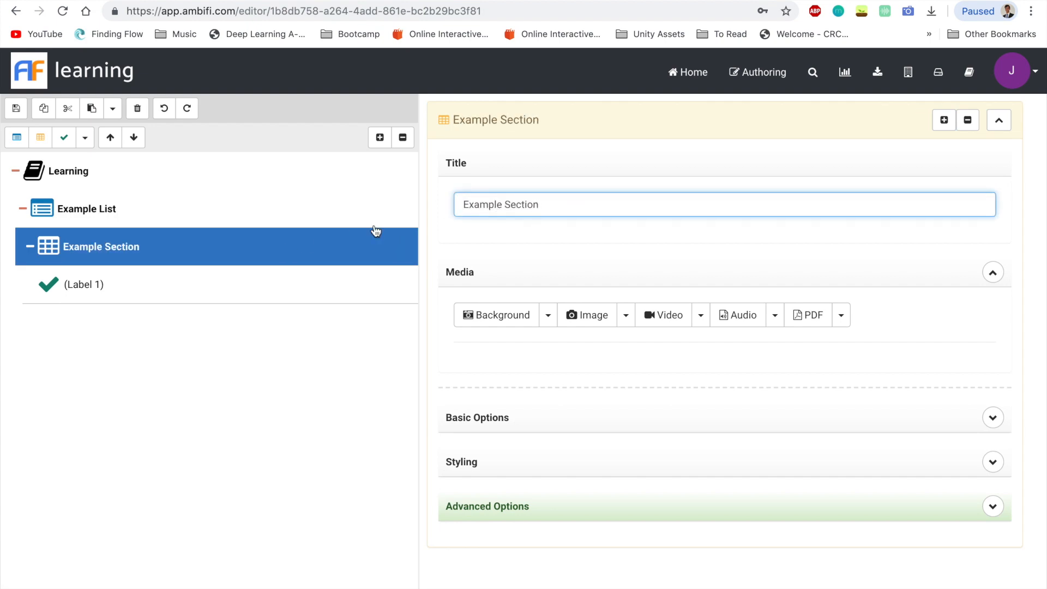
- Set the first label of Example Section's check item to "Do the laundry", formatted as a heading with a "##" prefix
left_click(190, 291)
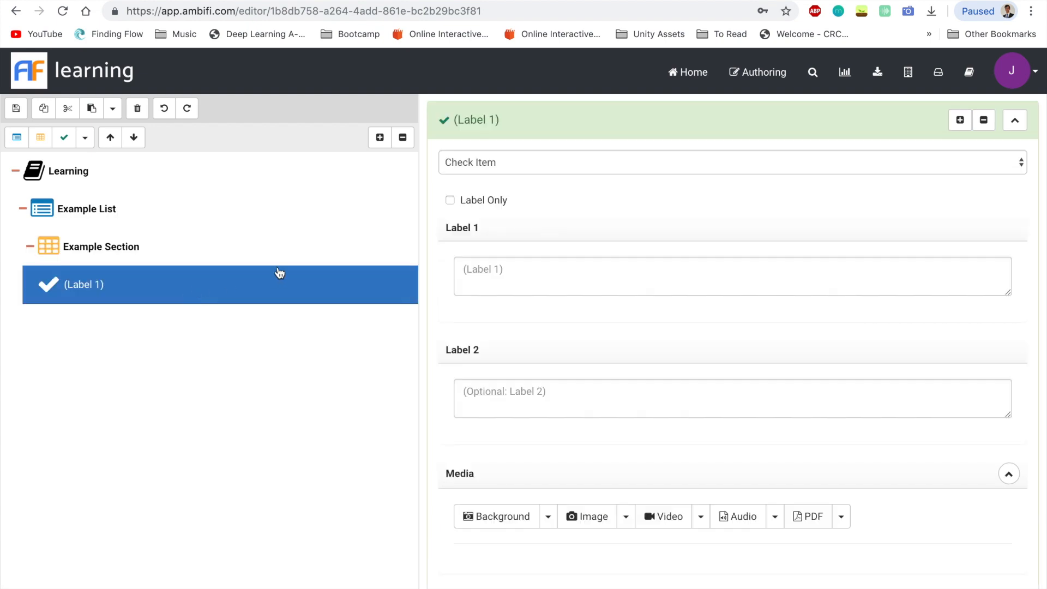
scroll(574, 377, "down", 2)
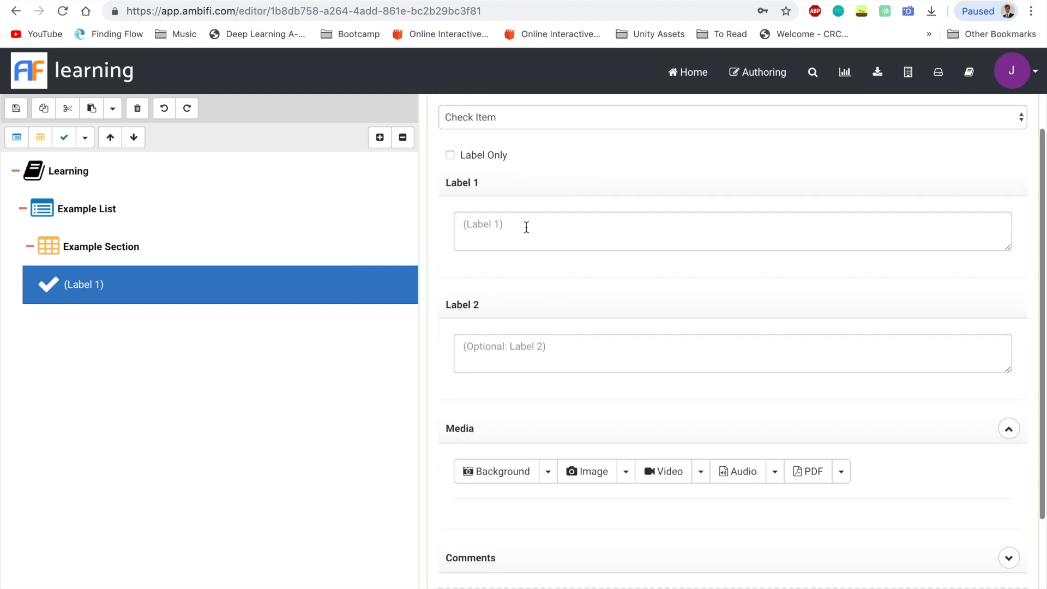
left_click(544, 227)
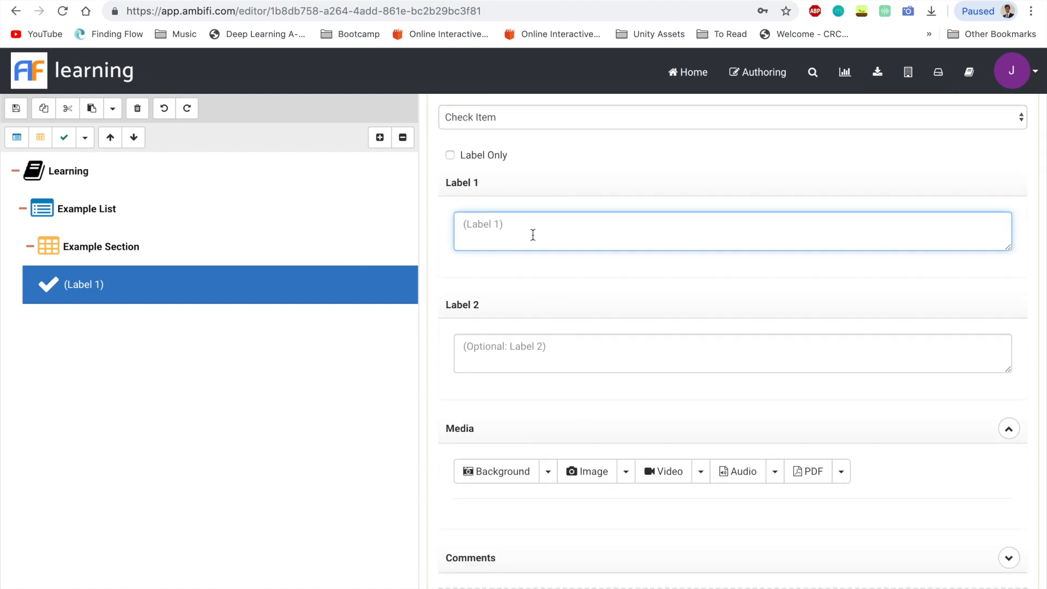
left_click(502, 352)
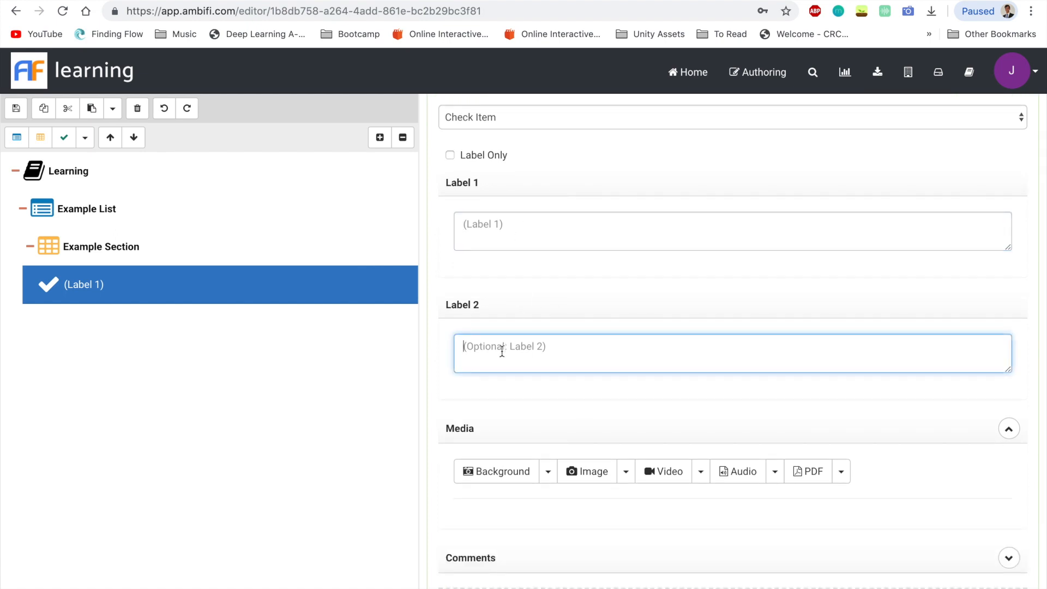
left_click(541, 228)
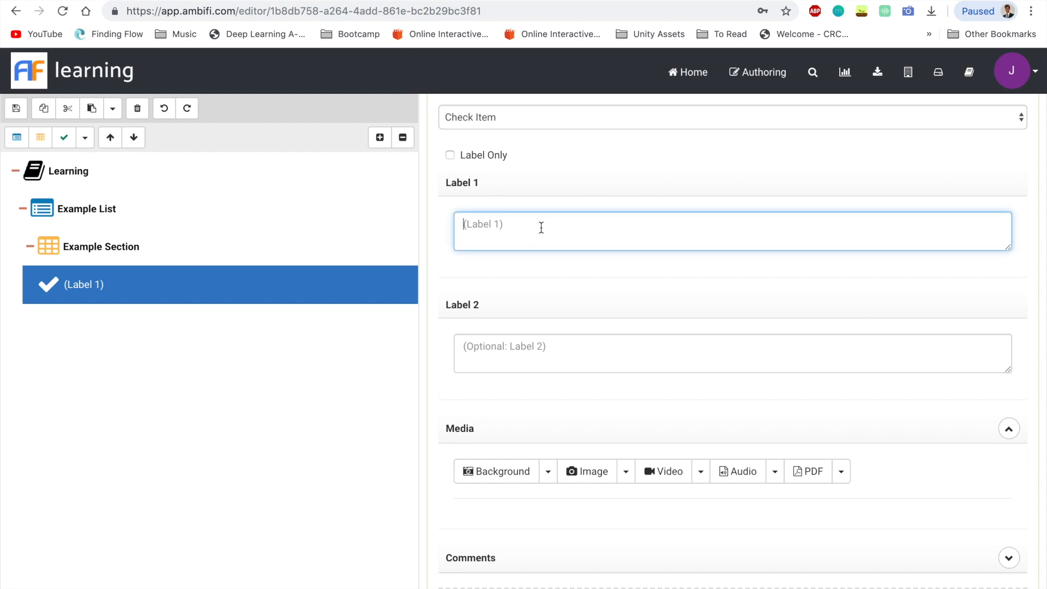
type("Do the laundry")
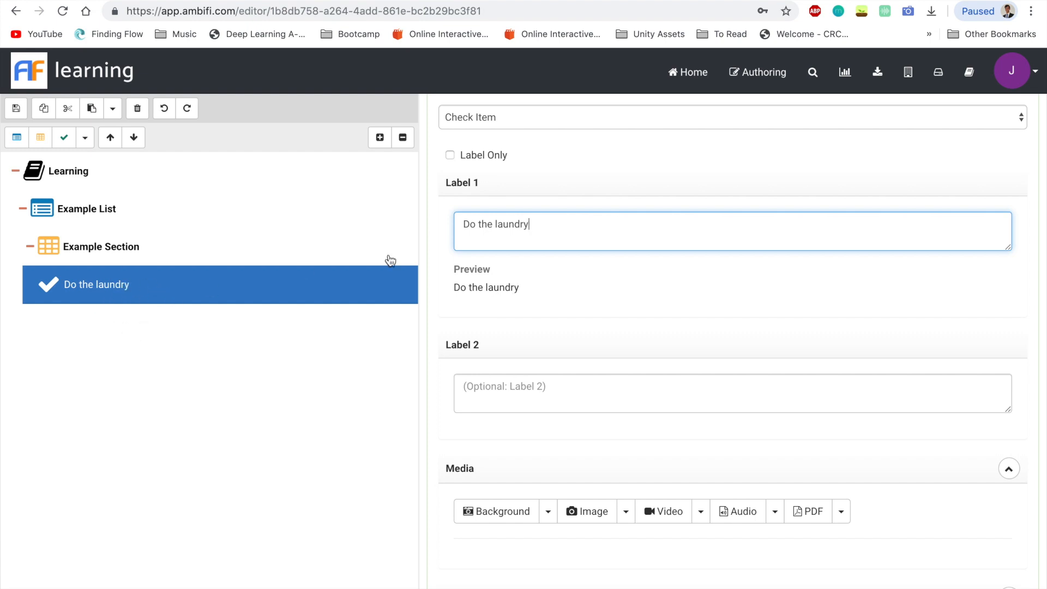
left_click_drag(552, 226, 449, 229)
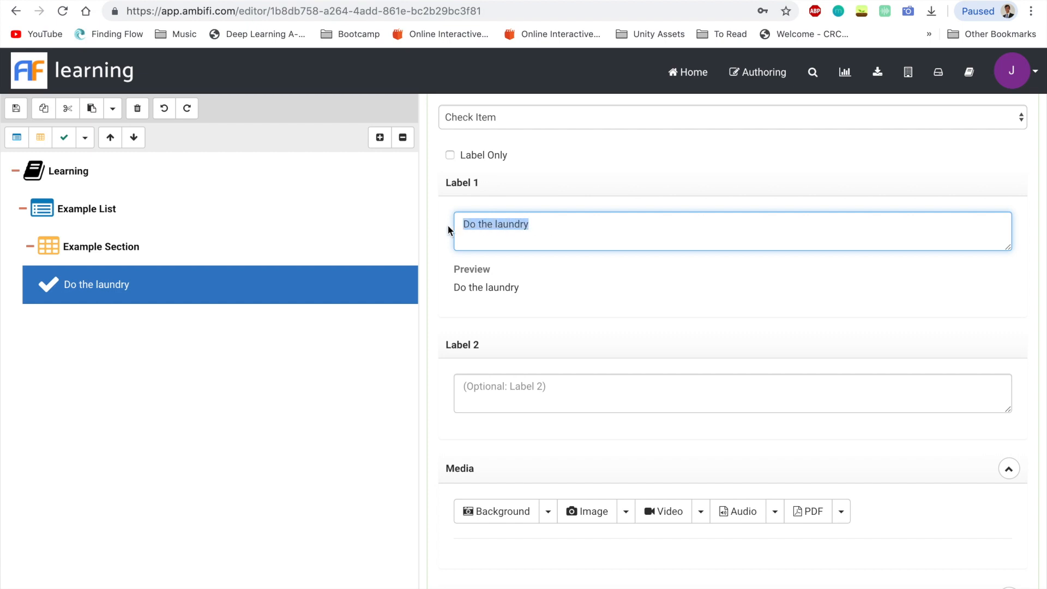
type("##")
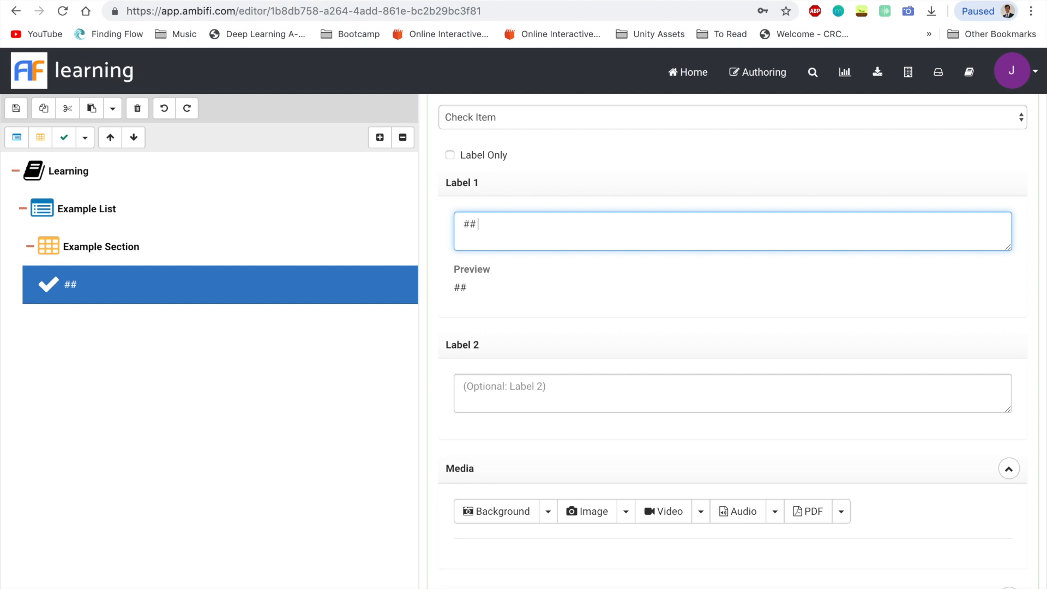
type("Do the laundry")
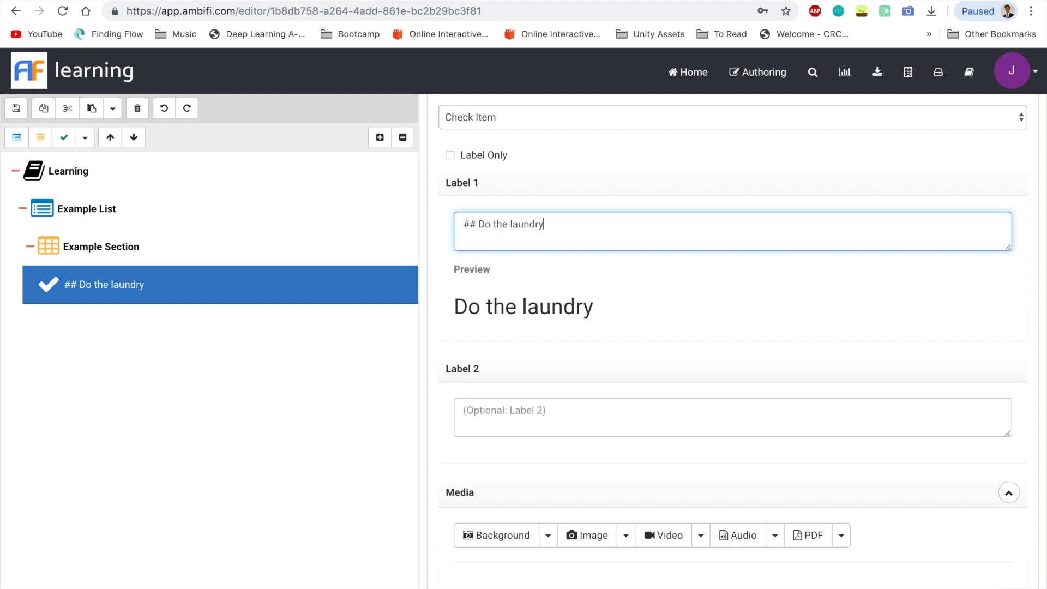
- Set the laundry check item's second label to "(Make sure to use fabric softener)"
left_click(561, 423)
type("(")
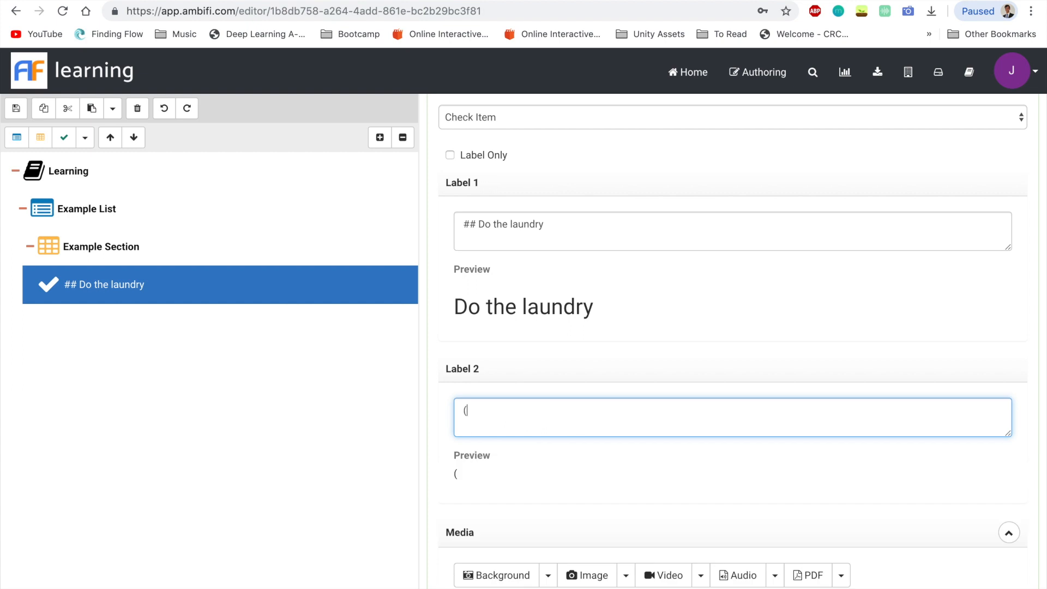
type("Make sure to use fab")
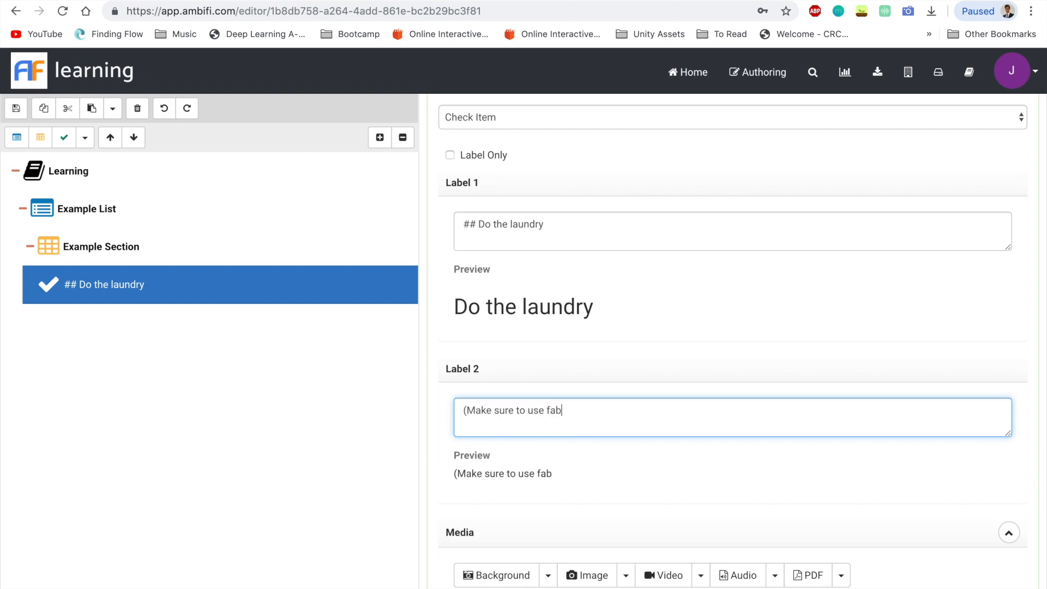
type("ric softener)")
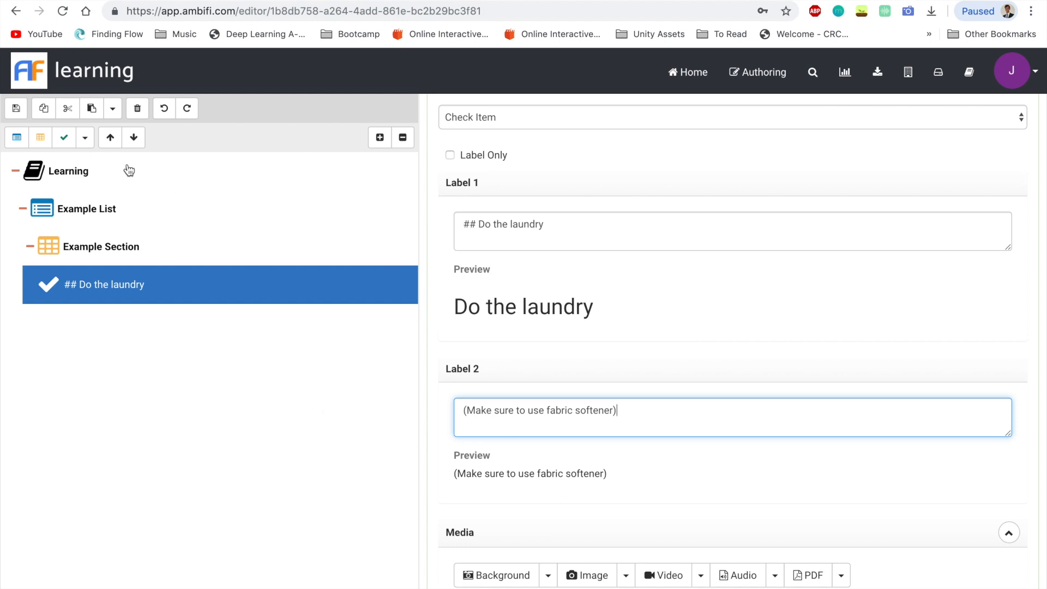
- Add three single-line Text Input items below the "Do the laundry" item
left_click(86, 139)
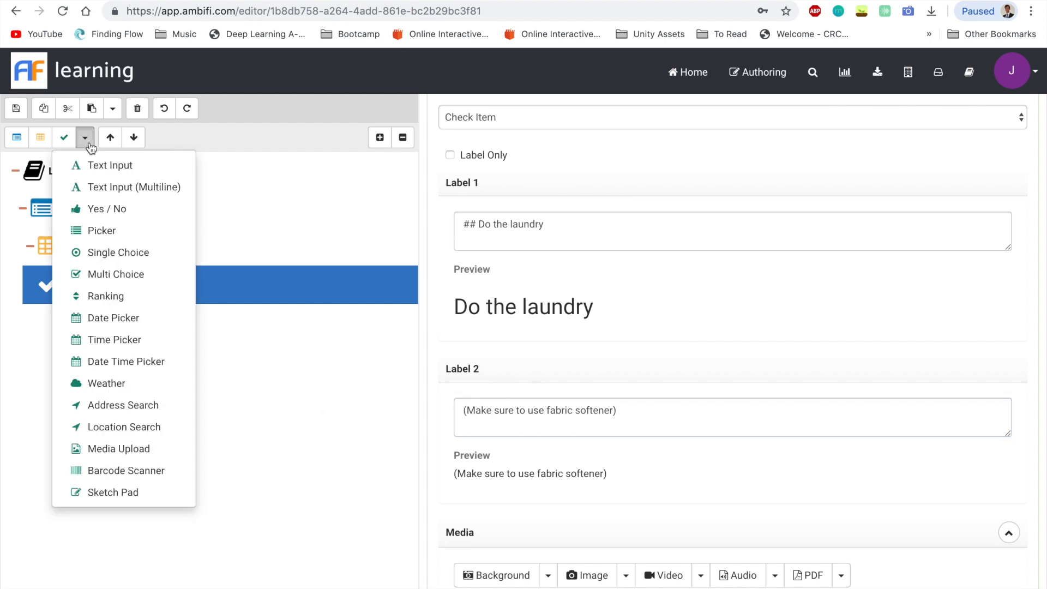
left_click(100, 164)
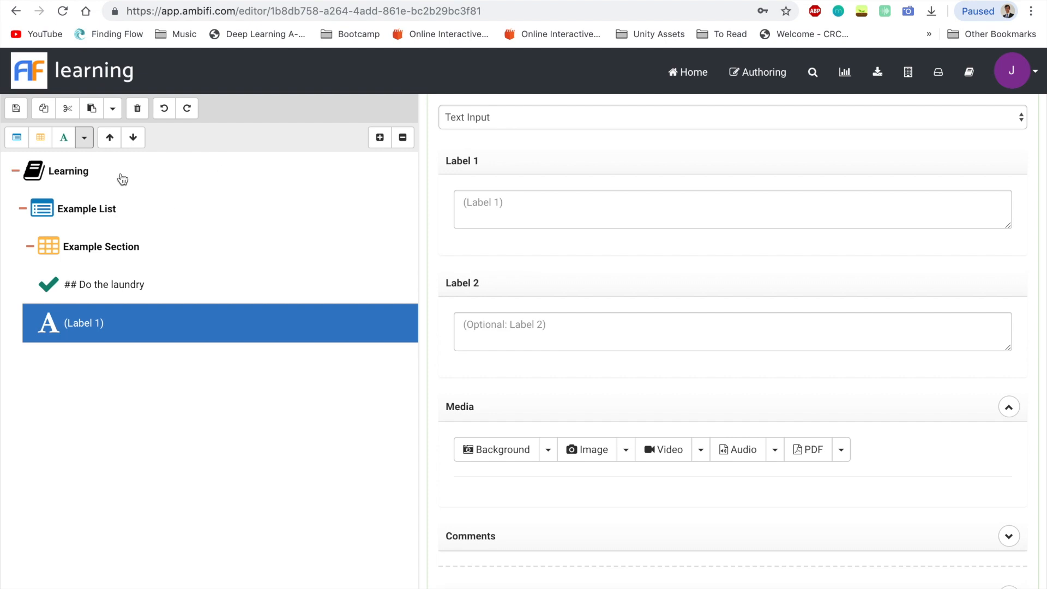
left_click(85, 138)
left_click(64, 140)
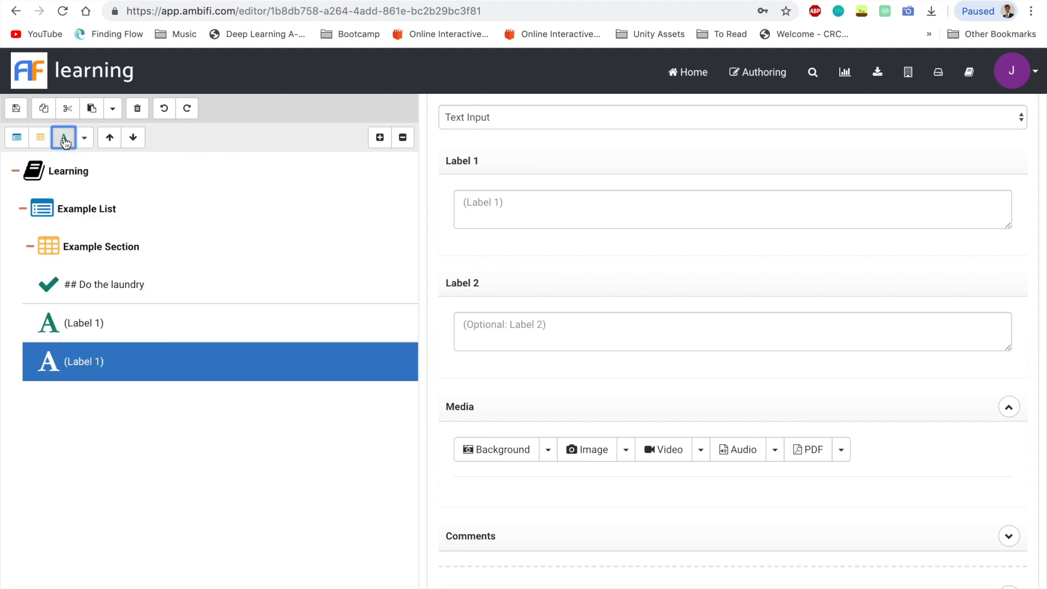
left_click(65, 140)
- Add a second check item to Example Section and move it up directly below the "Do the laundry" item
left_click(85, 138)
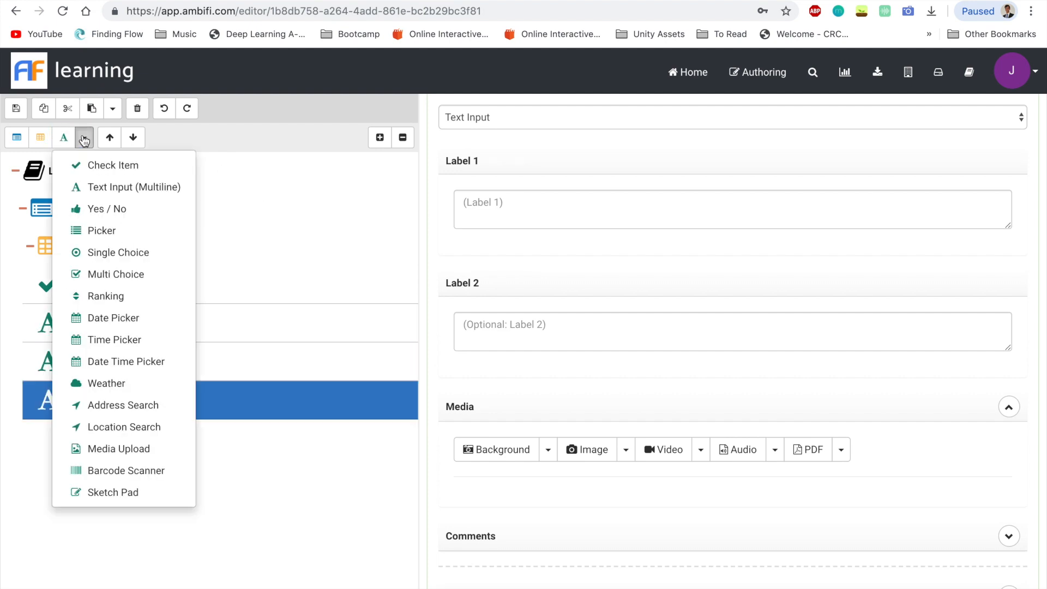
left_click(99, 163)
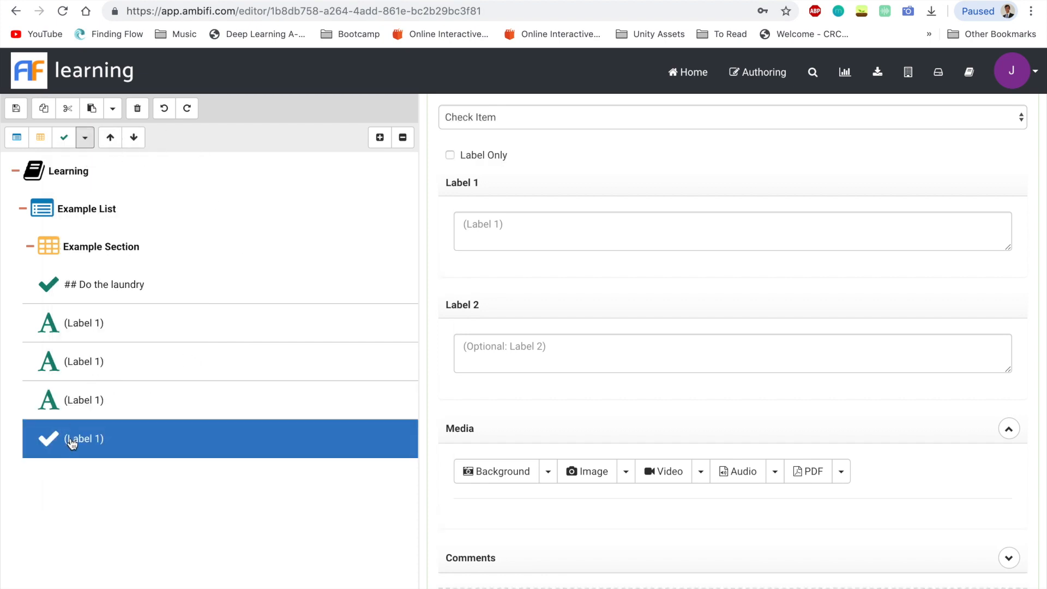
left_click(112, 140)
left_click(111, 139)
left_click(112, 141)
left_click(134, 138)
left_click(110, 138)
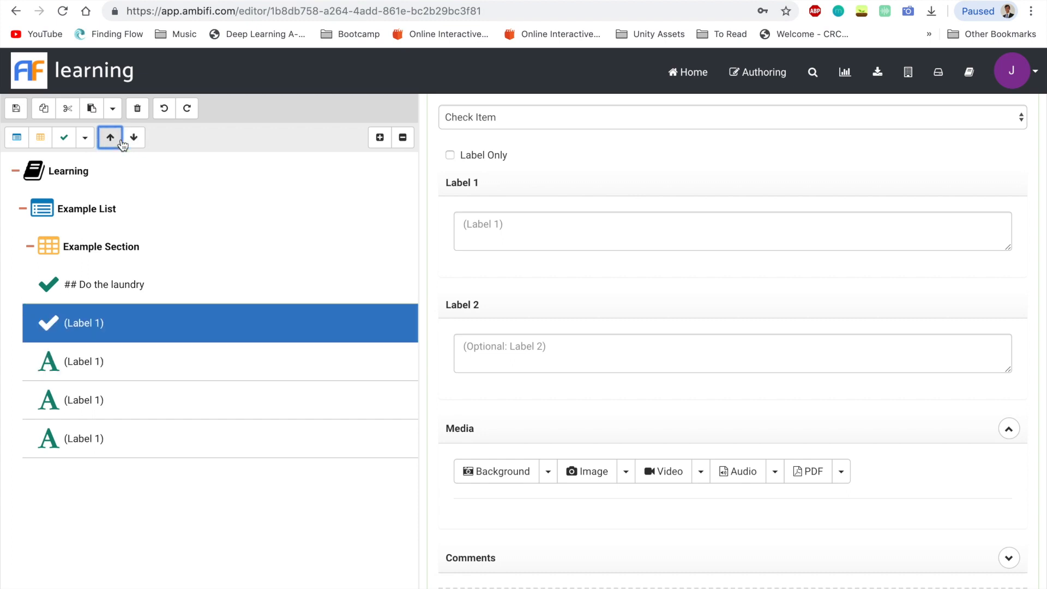
- Delete the three unlabelled Text Input items from Example Section
left_click(101, 376)
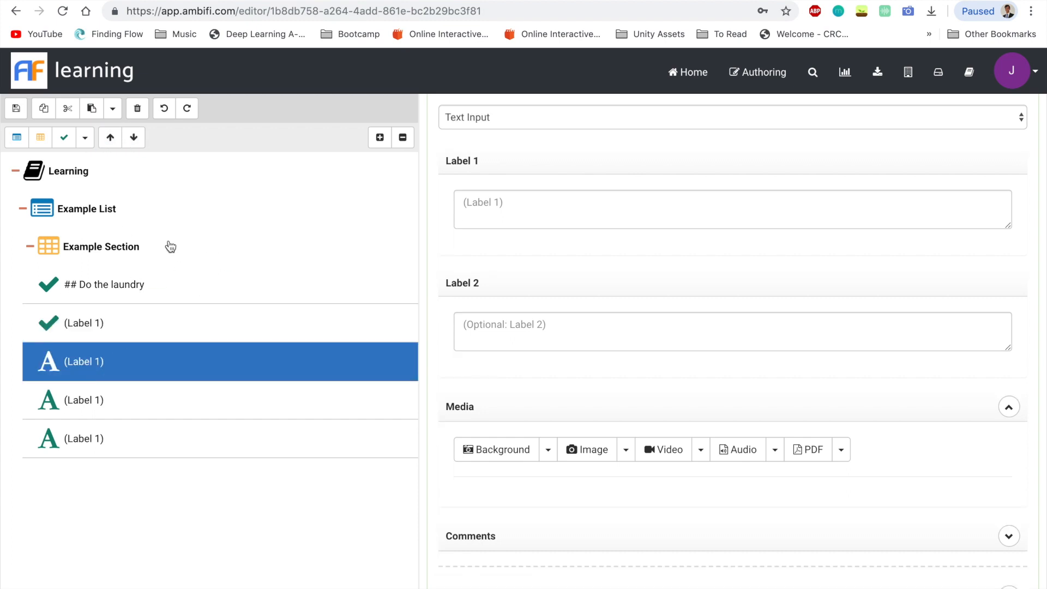
left_click(138, 109)
left_click(107, 367)
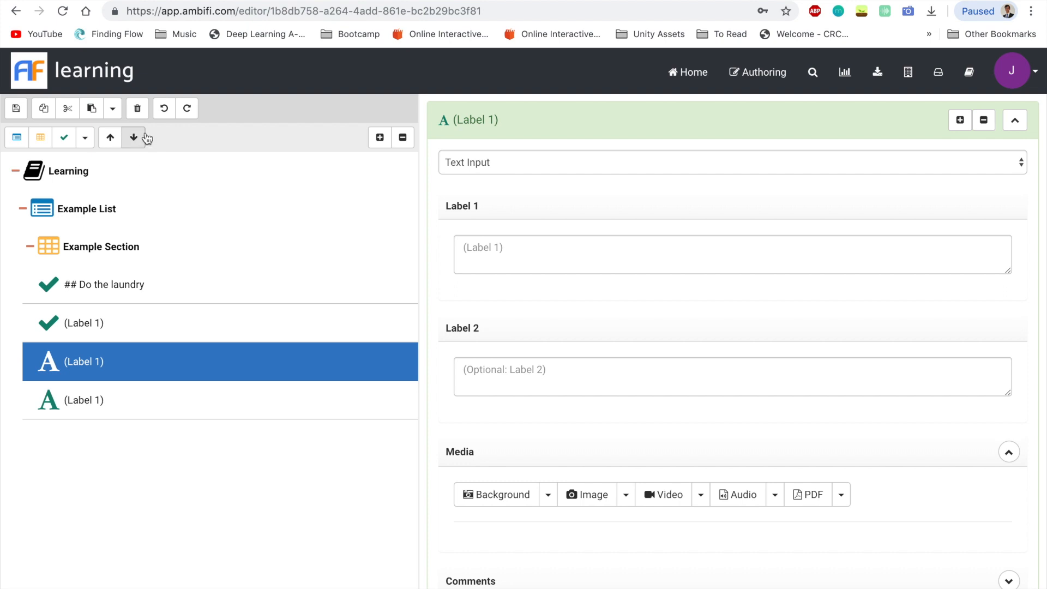
left_click(137, 108)
left_click(97, 367)
left_click(137, 108)
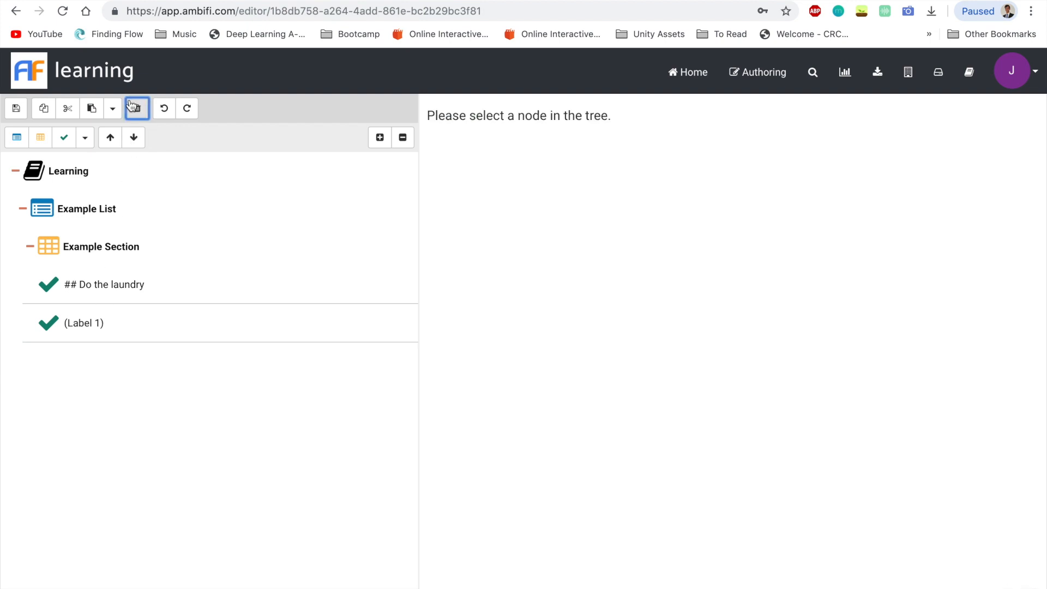
- Set the second check item's first label to "Congratulations you've completed the laundry!" and make the item Label Only
left_click(98, 331)
left_click(513, 267)
type("Contra")
key("BackSpace")
key("BackSpace")
key("BackSpace")
type("gr")
type("lation")
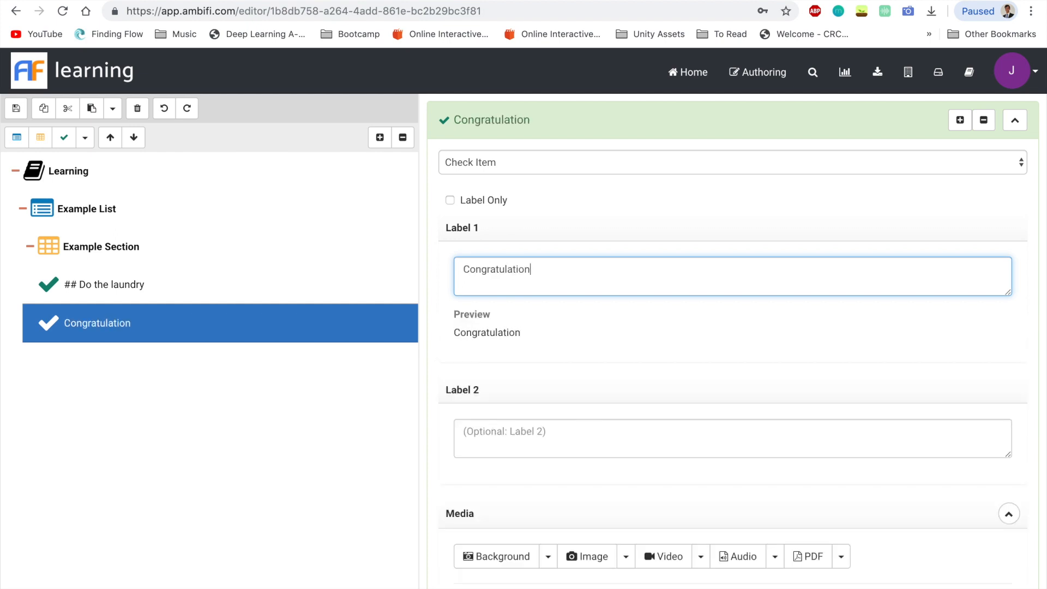
type("s you've completed the laundry!")
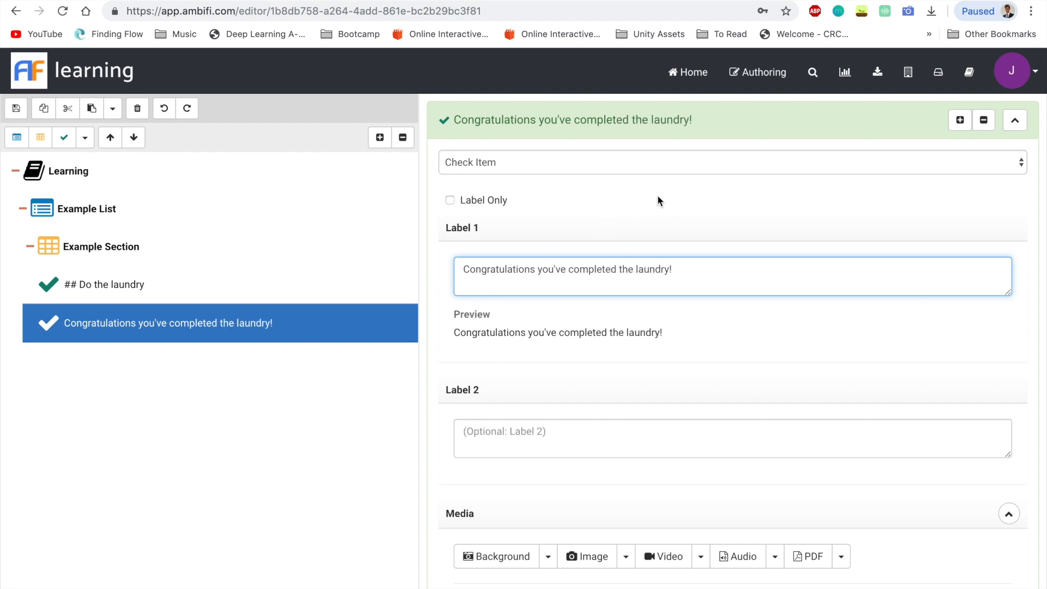
left_click(483, 204)
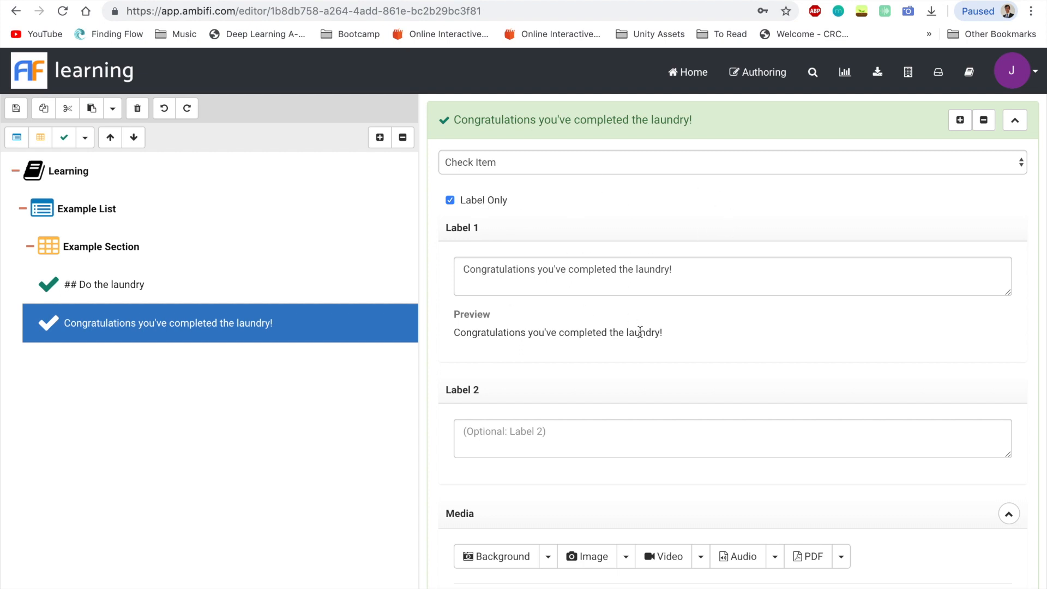
- Save the Learning activity and leave the editor for the home page
left_click(17, 109)
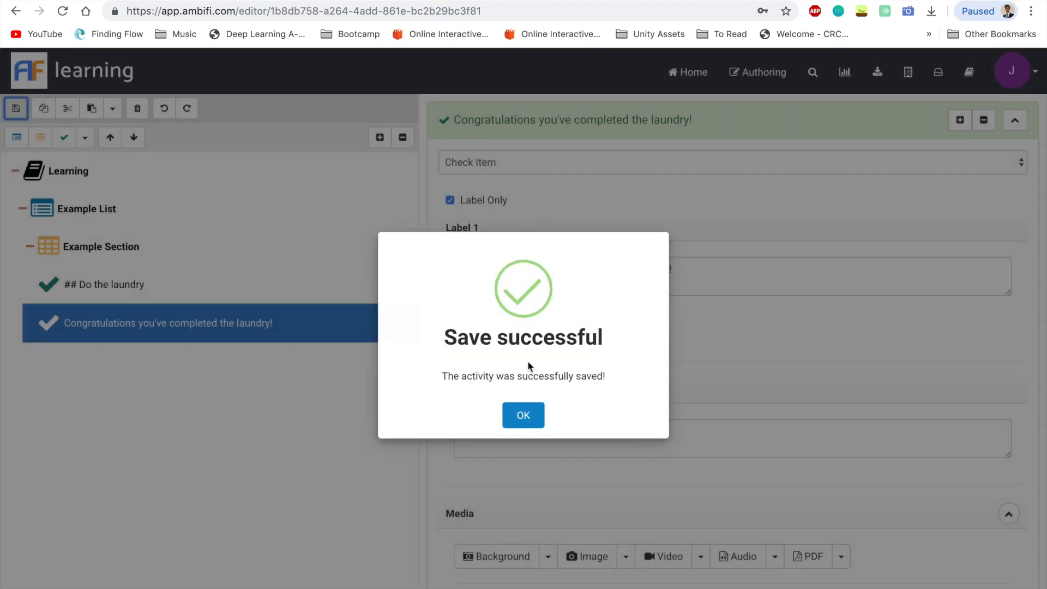
left_click(524, 416)
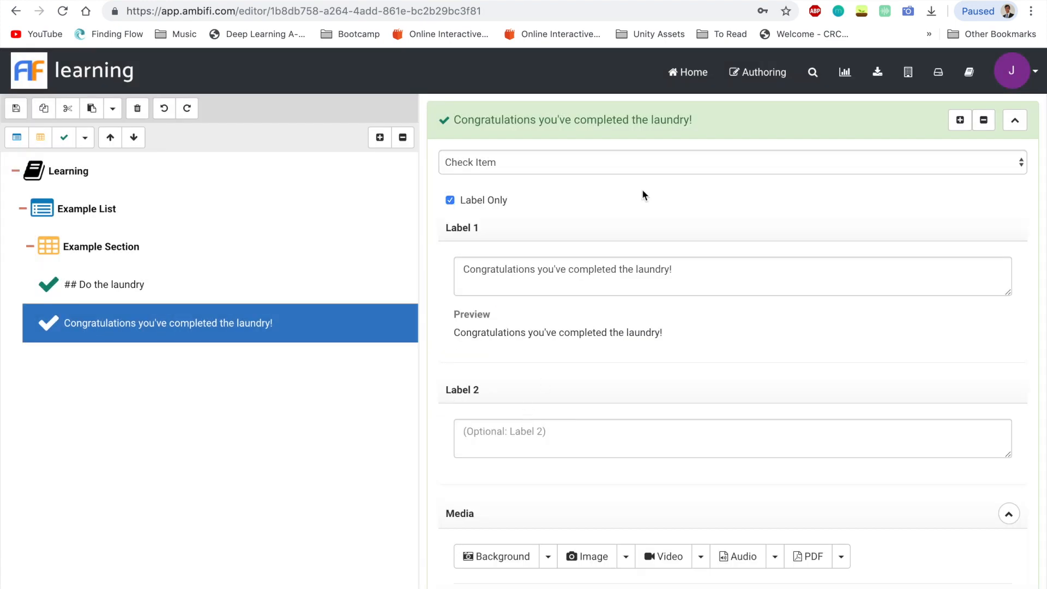
left_click(689, 74)
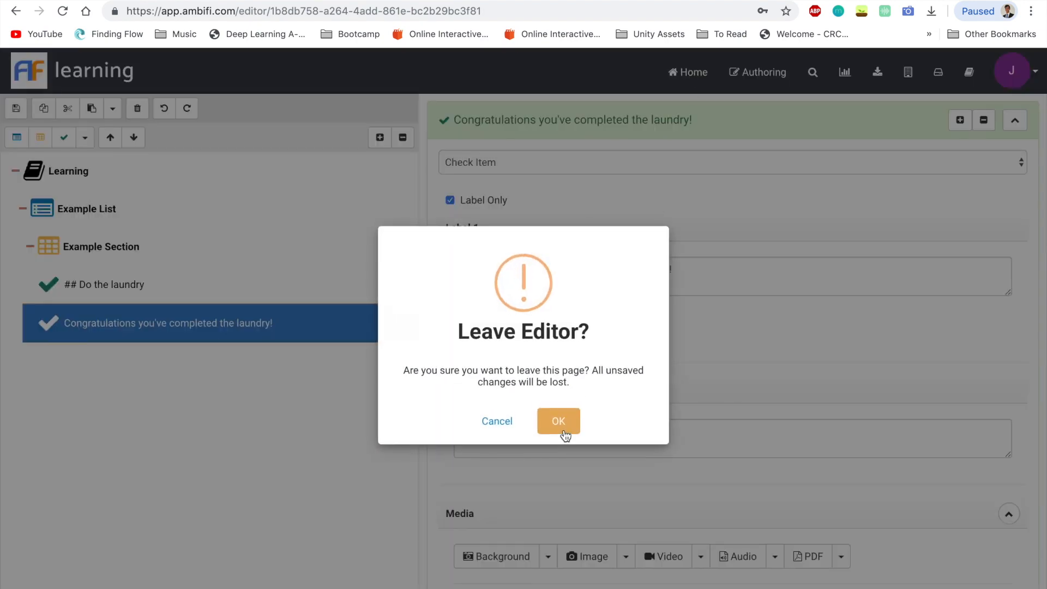
left_click(559, 423)
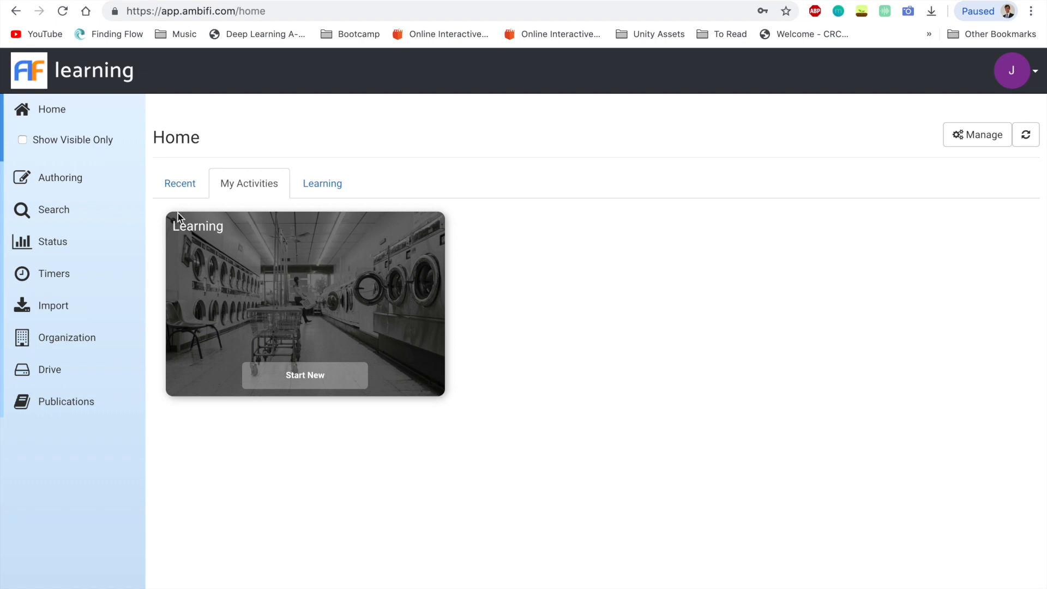
- Start a new run of the Learning activity and check off "Do the laundry"
left_click(287, 375)
scroll(288, 369, "down", 3)
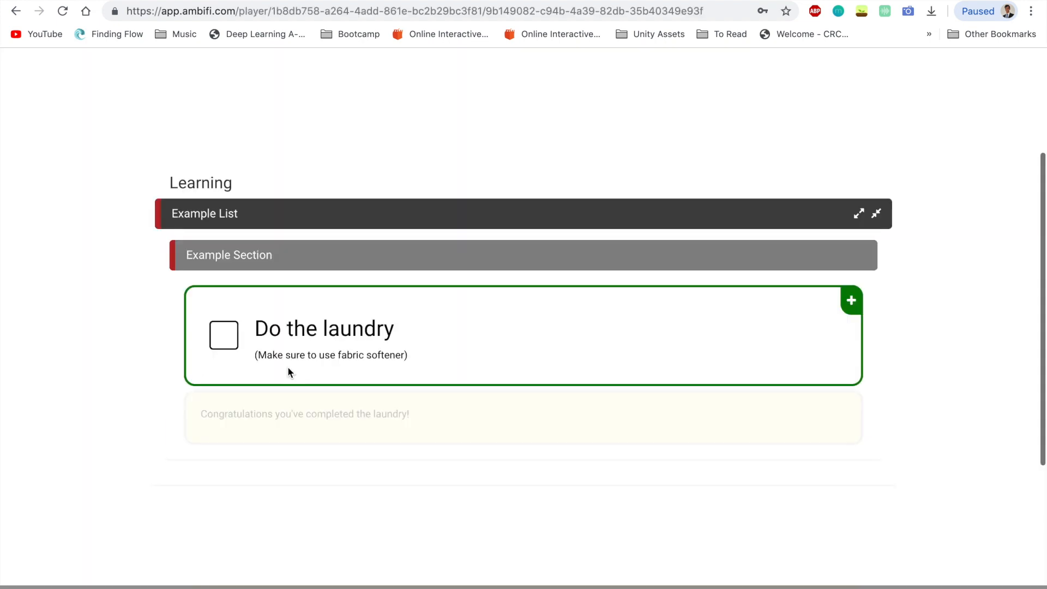
left_click(226, 335)
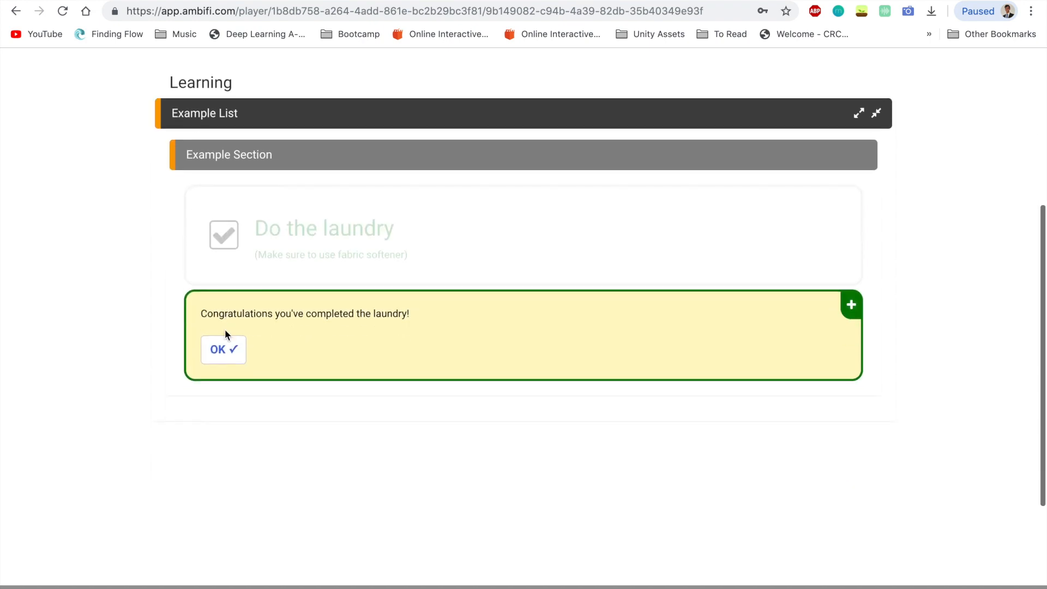